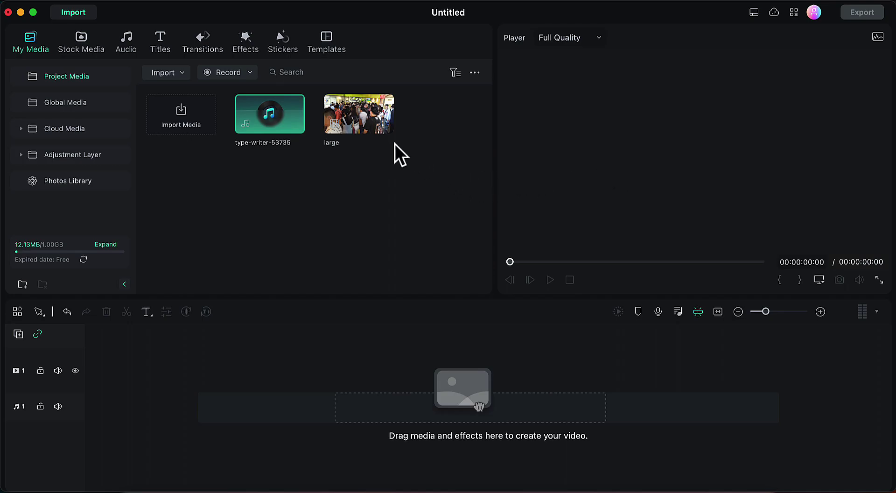
Place the 'large' crowd clip at the timeline start, preview it, and park the playhead at 00:00:03:10.
left_click(371, 124)
left_click_drag(361, 145, 87, 398)
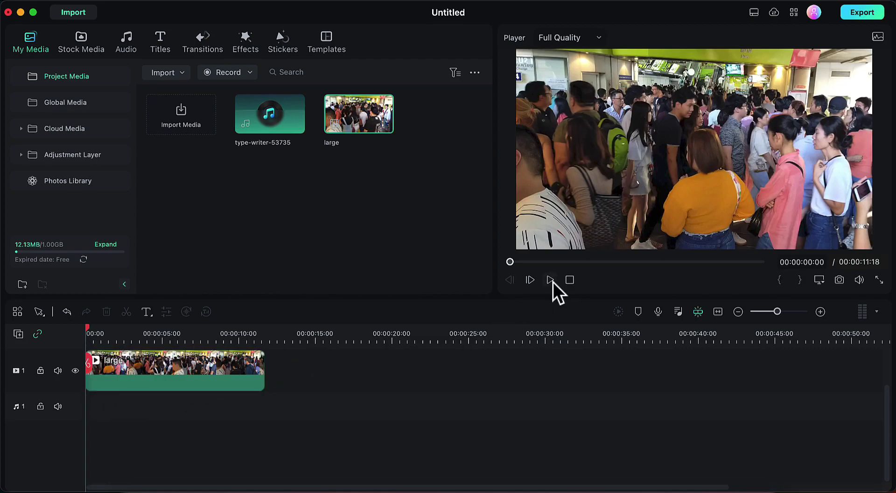
left_click(550, 281)
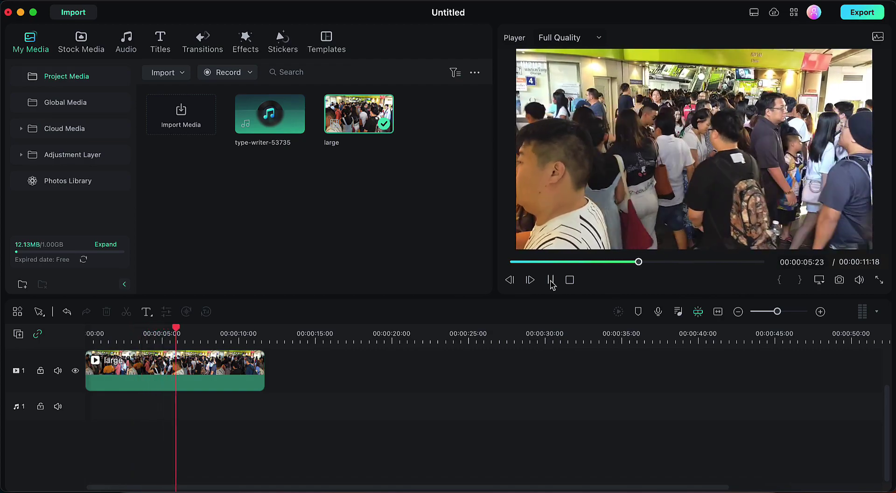
left_click(551, 281)
scroll(295, 400, "up", 2)
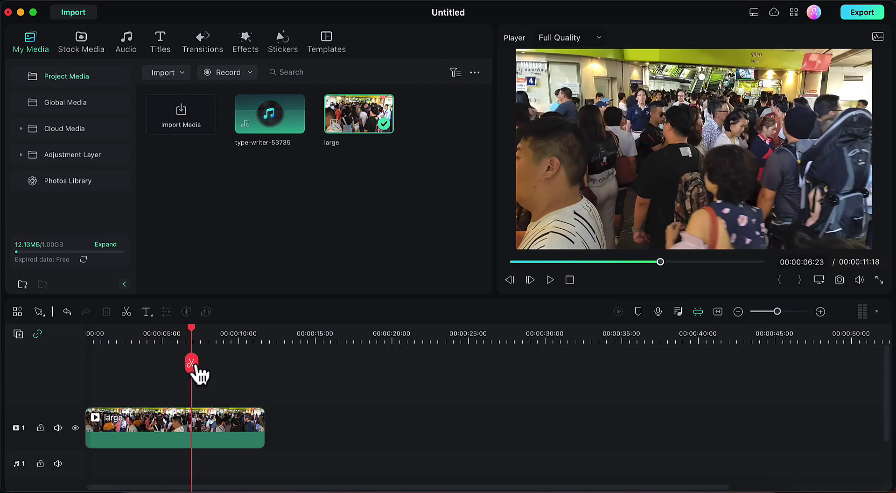
left_click_drag(194, 370, 80, 377)
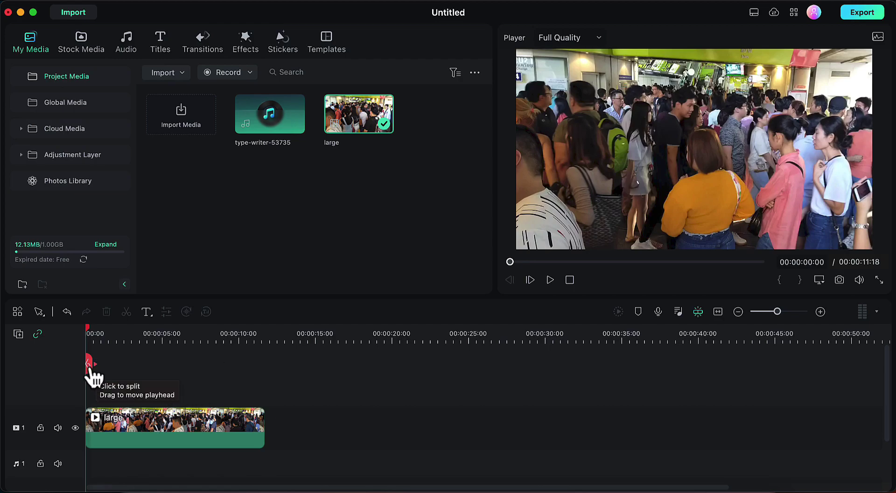
left_click_drag(90, 366, 144, 374)
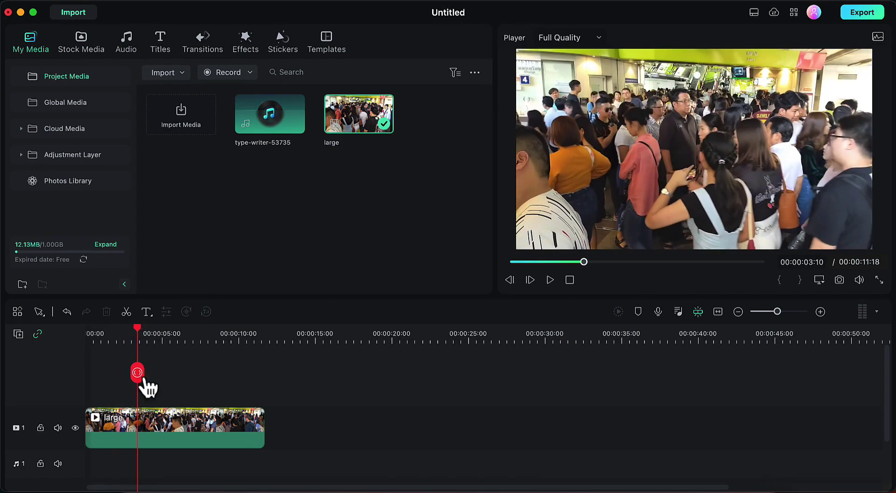
Insert a freeze frame in the 'large' clip at 00:00:03:10, extending the project to 00:00:16:18.
right_click(161, 426)
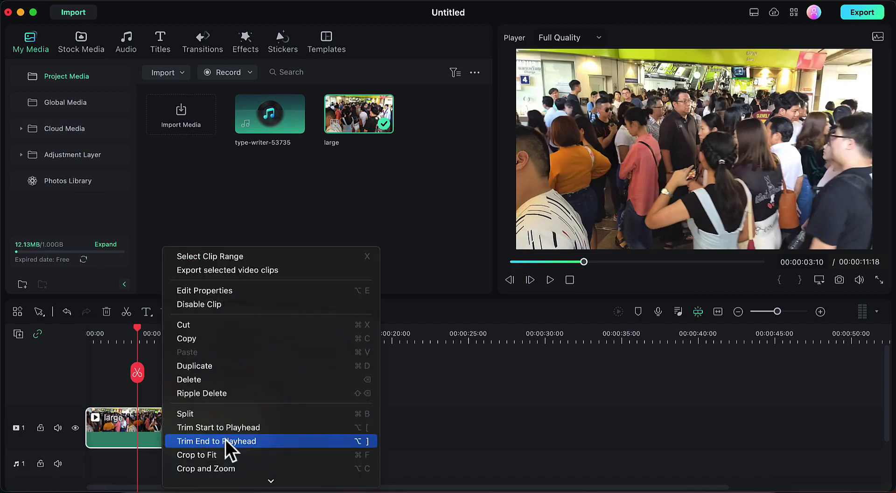
scroll(226, 434, "down", 5)
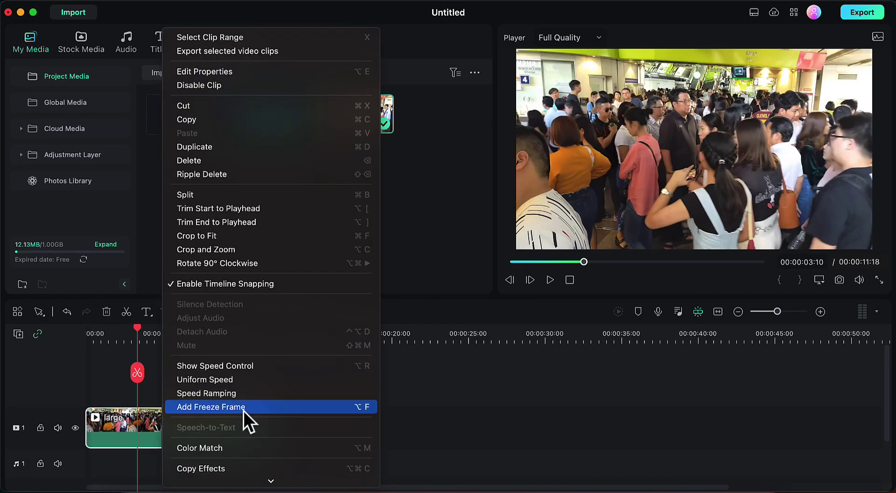
left_click(244, 410)
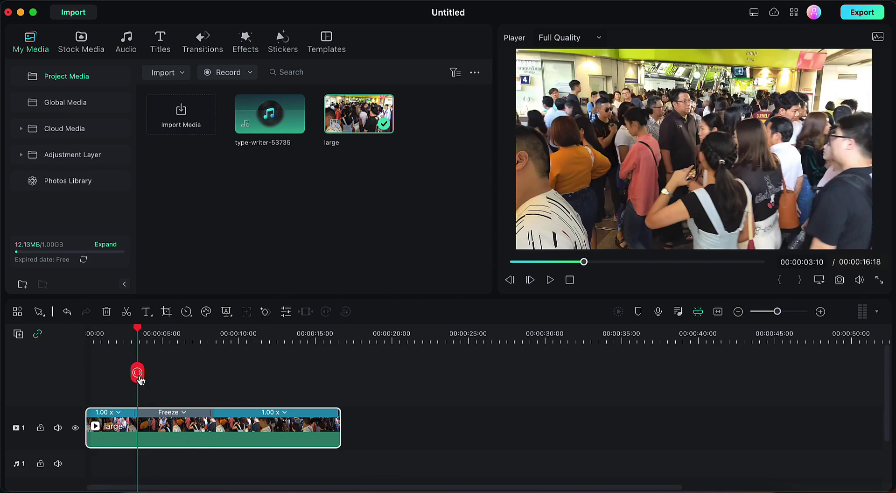
left_click_drag(140, 377, 125, 391)
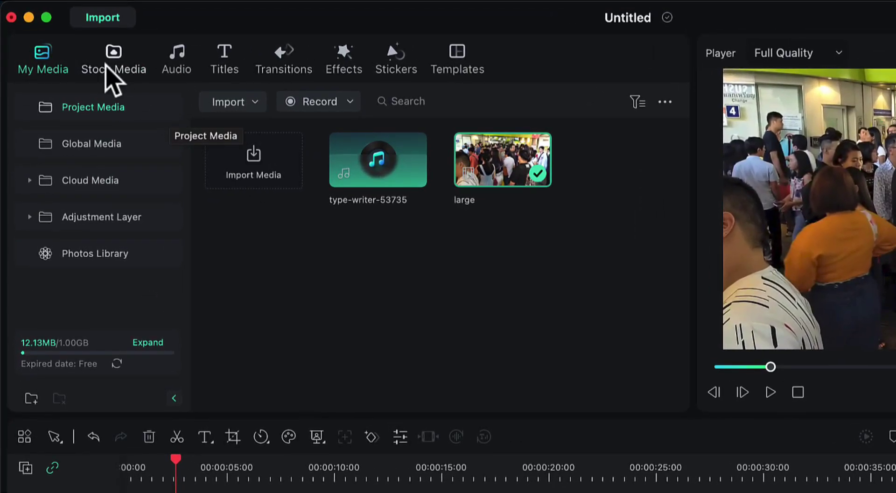
Place Filmstock's Black solid colour on track 2 and trim it to cover the Freeze section.
left_click(78, 46)
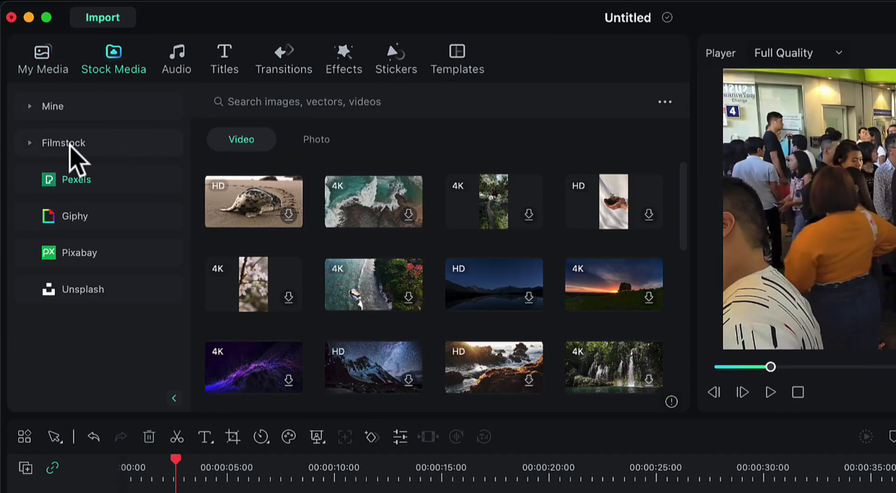
left_click(69, 143)
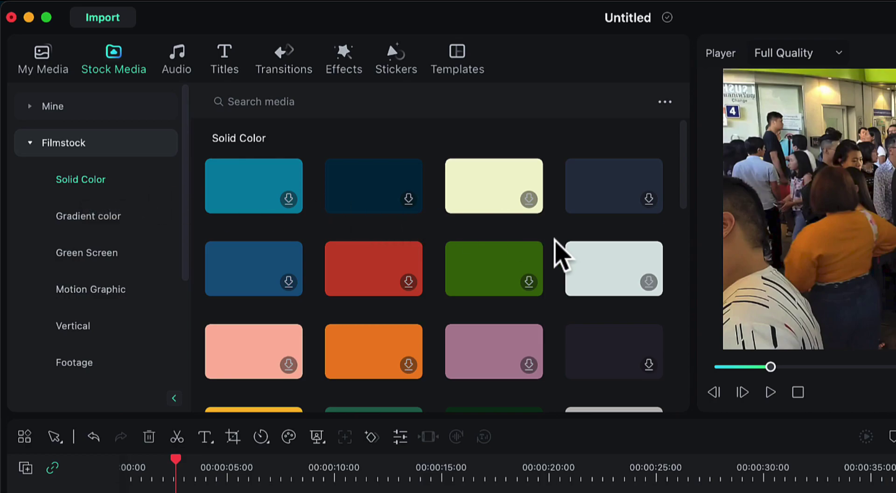
scroll(554, 247, "down", 5)
scroll(554, 247, "down", 5)
scroll(444, 362, "down", 2)
scroll(423, 354, "up", 2)
scroll(423, 340, "up", 3)
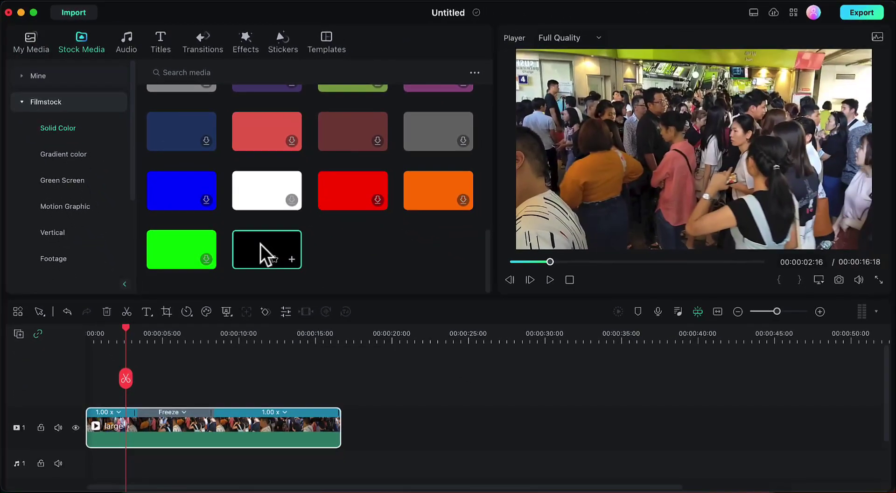
left_click_drag(263, 254, 141, 377)
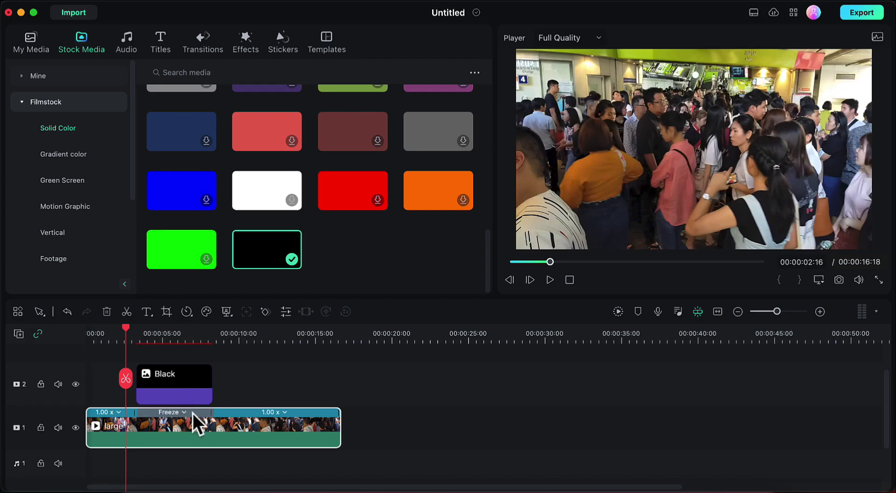
mouse_move(212, 380)
left_mouse_down()
mouse_move(203, 382)
mouse_move(214, 383)
left_mouse_up()
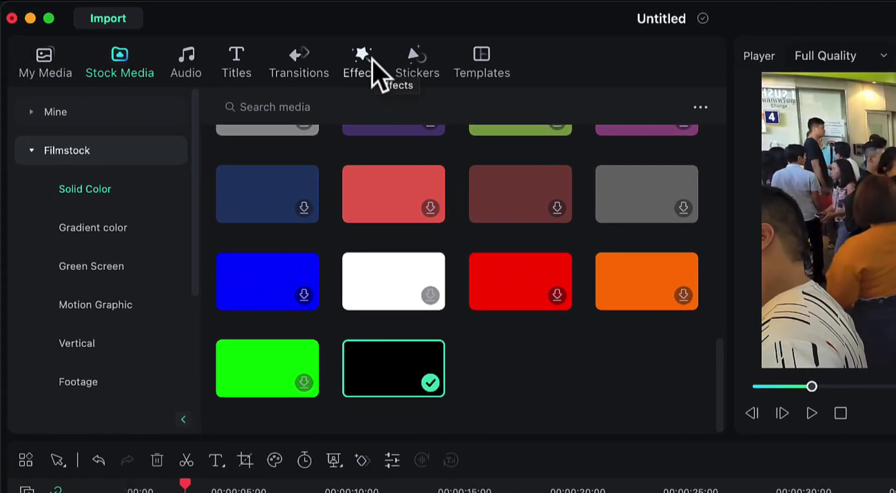
Apply the Utility effect Image Mask to the Black clip on track 2.
left_click(251, 40)
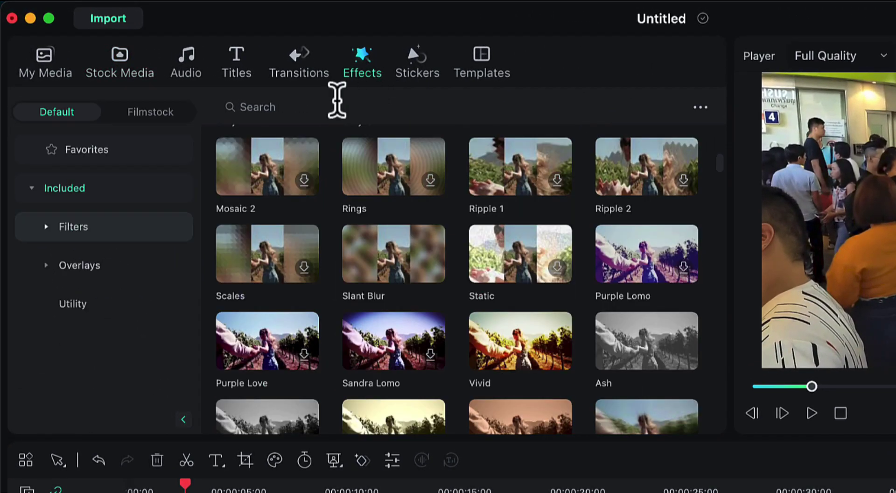
left_click(101, 306)
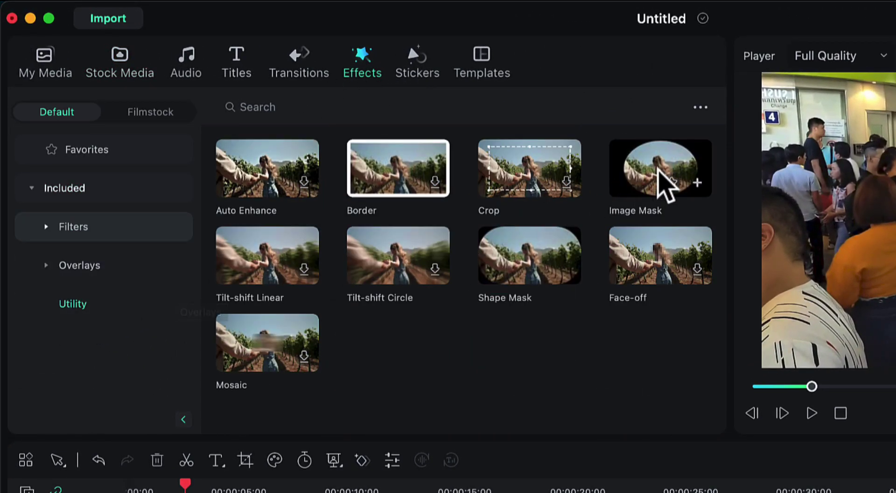
left_click(659, 170)
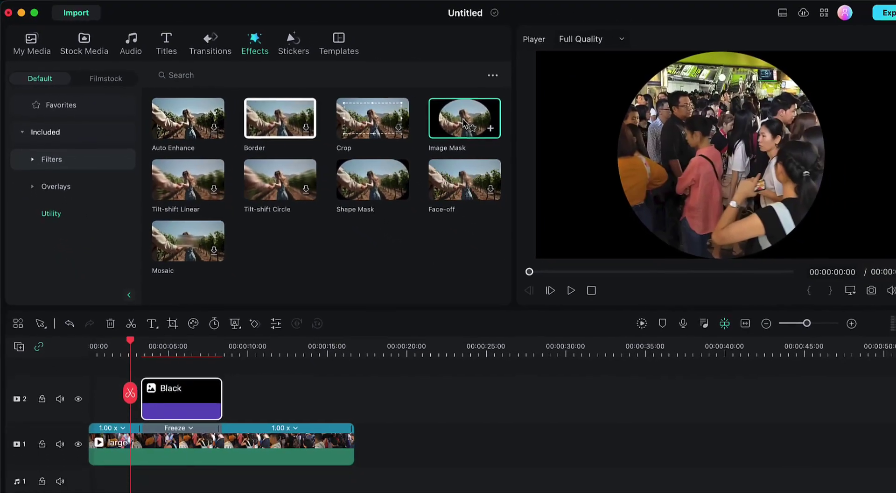
left_click_drag(622, 164, 220, 492)
left_click_drag(158, 368, 159, 368)
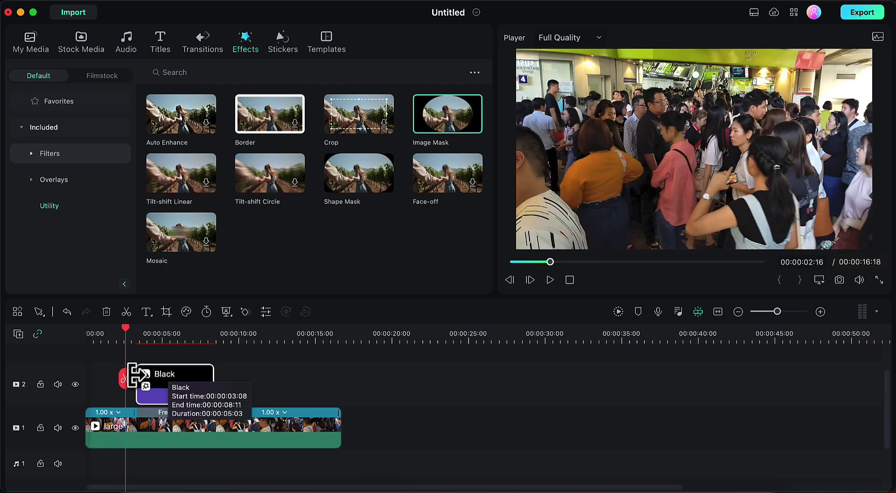
left_click(154, 382)
left_click(167, 378)
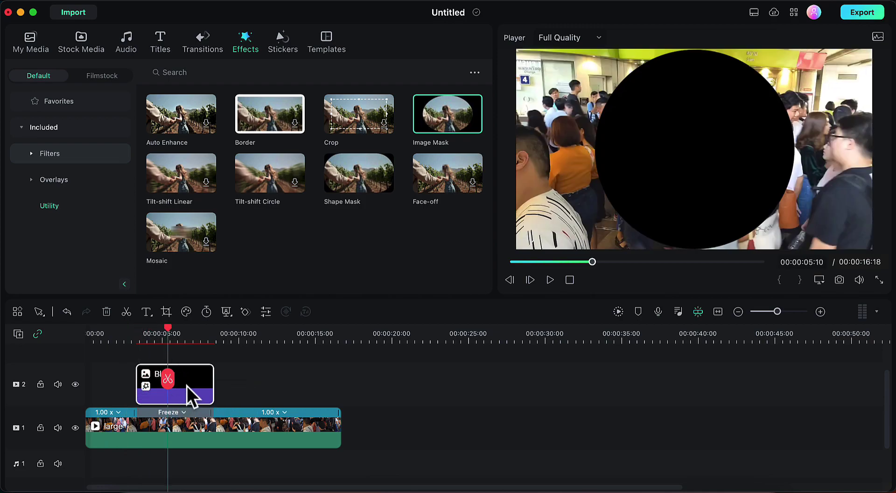
Switch on invertMask in the Black clip's Image Mask effect settings.
double_click(188, 384)
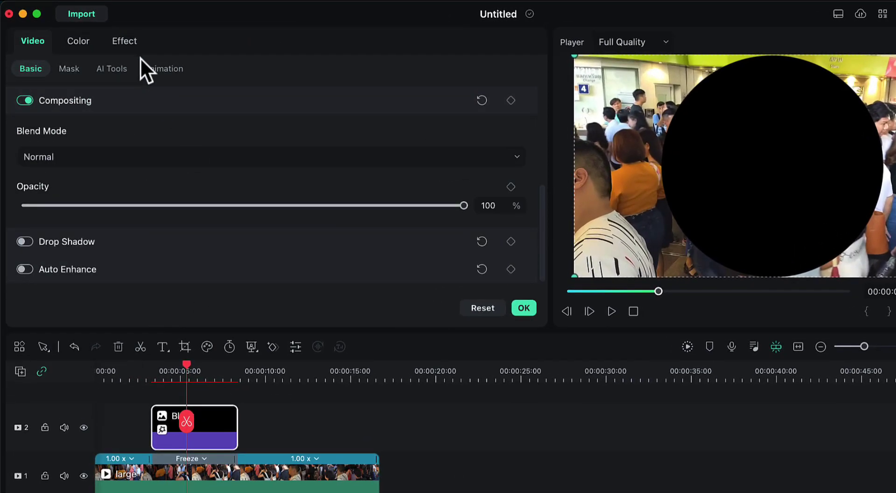
left_click(124, 42)
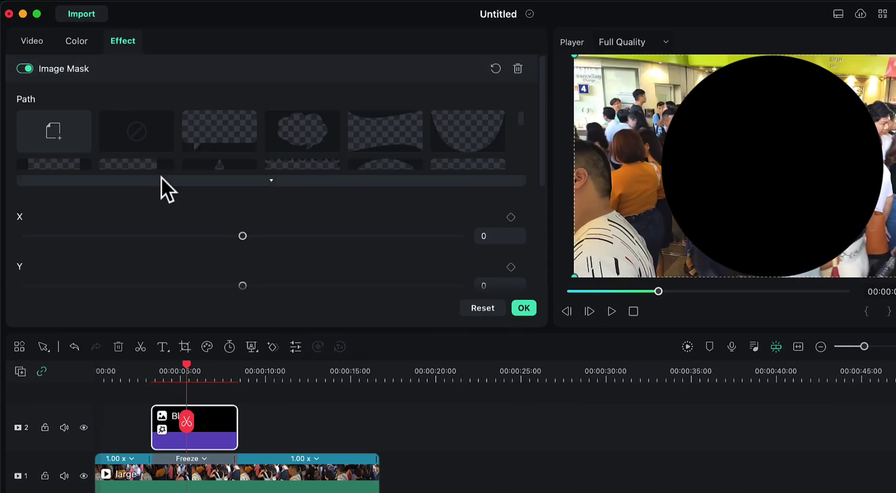
scroll(168, 196, "down", 5)
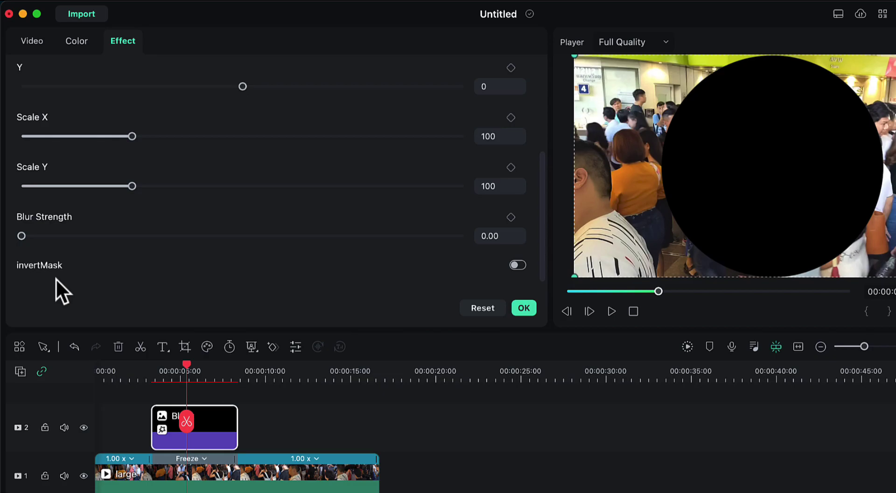
left_click(519, 265)
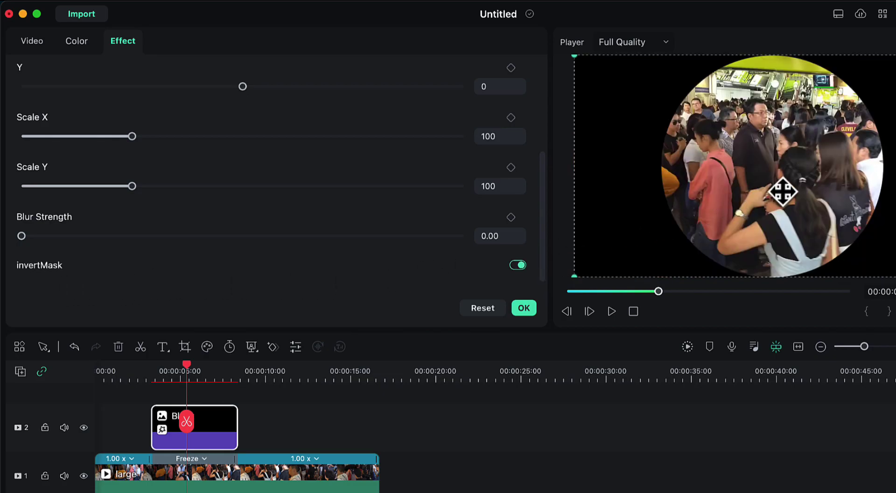
scroll(270, 200, "up", 1)
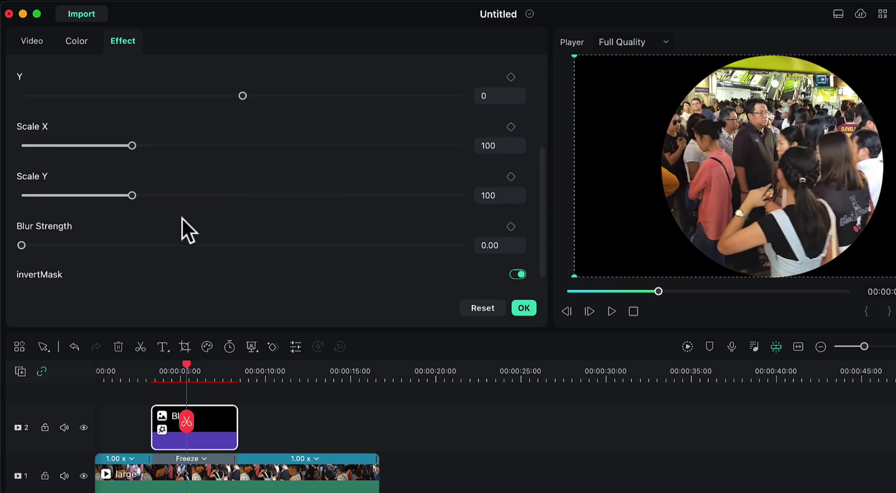
scroll(154, 154, "up", 3)
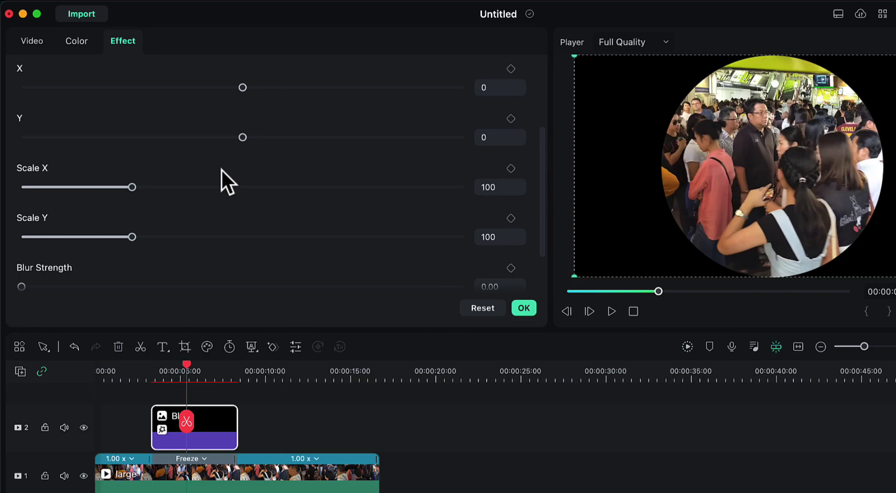
Set the mask circle to X -242, Y 161, Scale X and Y 40 over the man in sunglasses.
left_click_drag(132, 237, 75, 215)
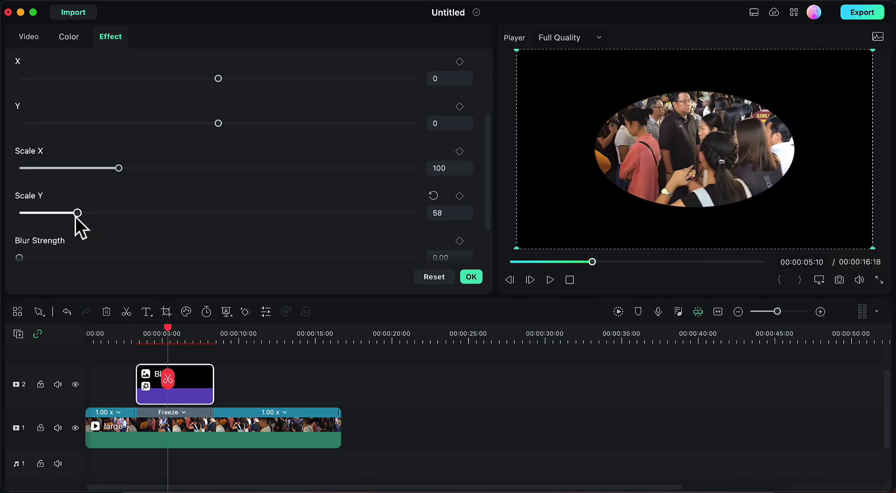
left_click_drag(116, 168, 68, 172)
left_click_drag(75, 212, 64, 212)
left_click_drag(218, 123, 209, 123)
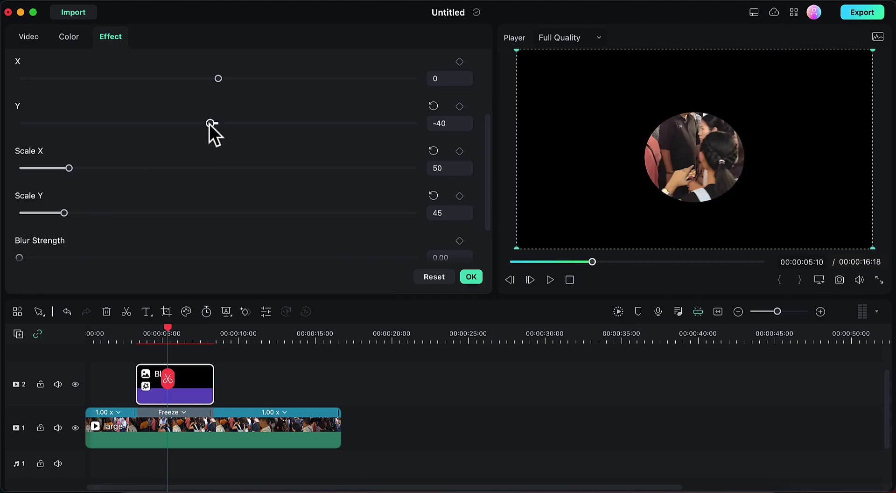
left_click_drag(218, 77, 160, 82)
left_click_drag(211, 123, 241, 123)
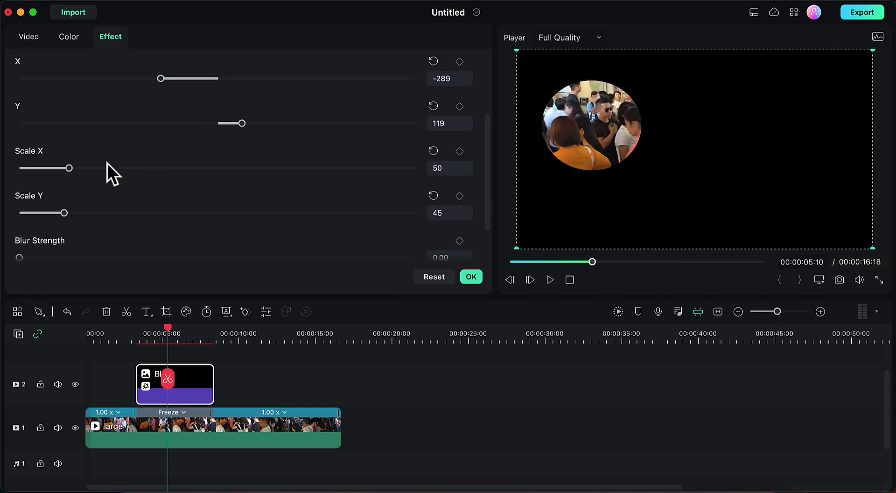
left_click_drag(157, 82, 168, 80)
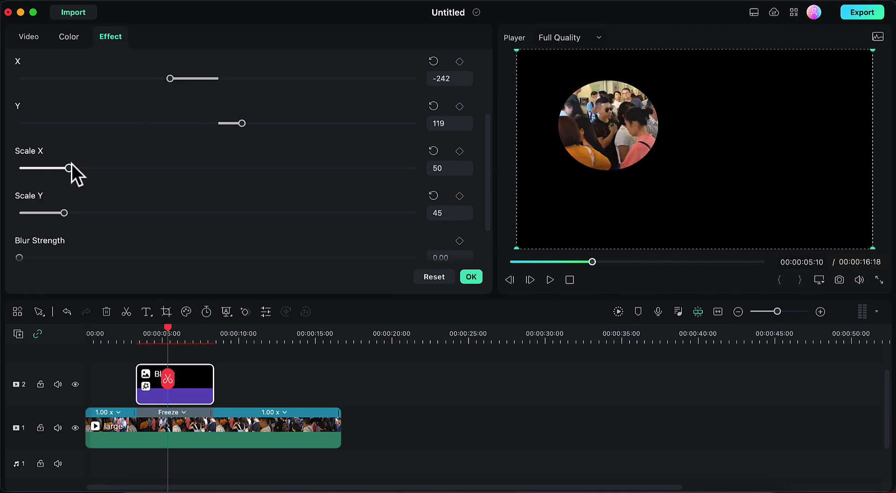
left_click_drag(70, 168, 60, 168)
left_click_drag(64, 213, 59, 212)
left_click_drag(239, 124, 249, 123)
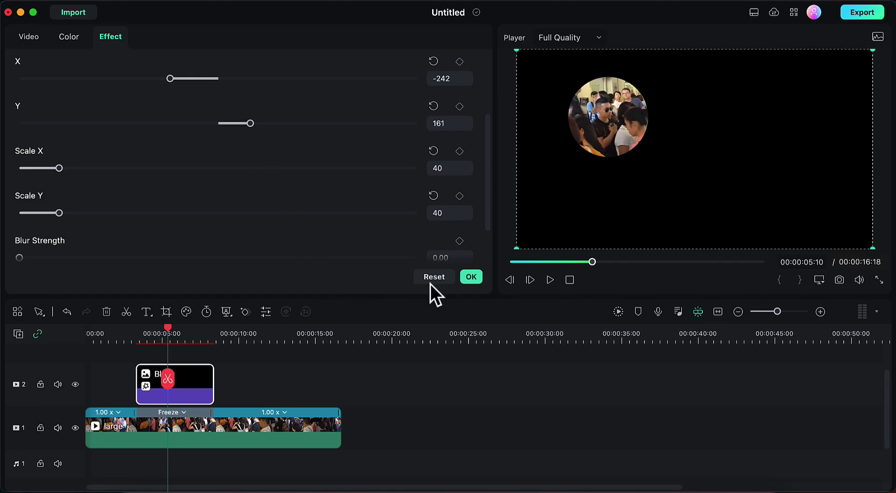
Confirm the mask settings, then set the Black overlay's opacity to 0 at about 3:10.
left_click(471, 277)
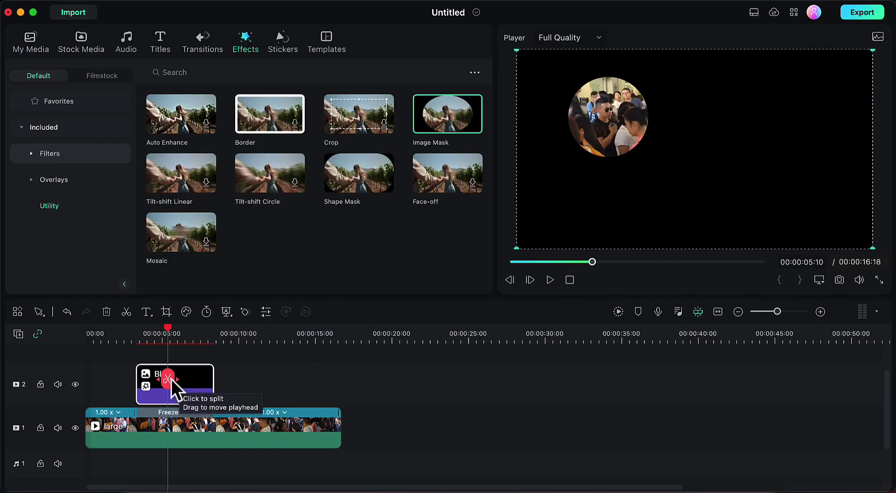
left_click_drag(171, 379, 139, 380)
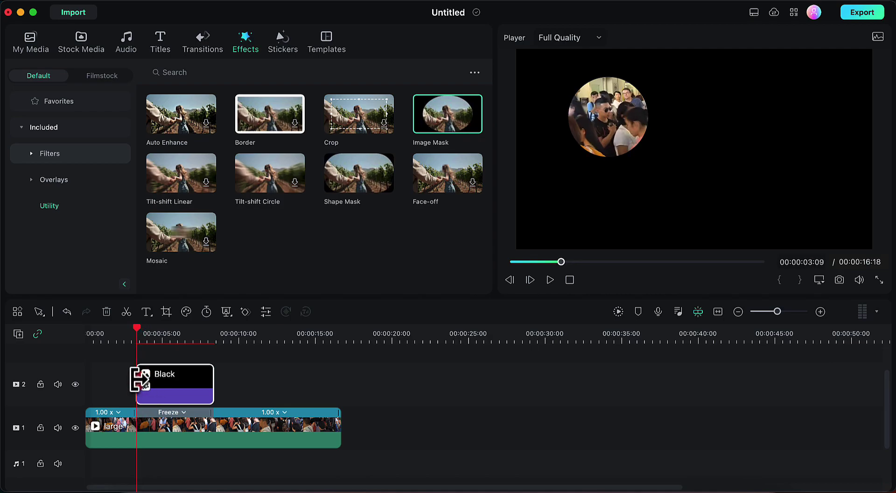
double_click(175, 386)
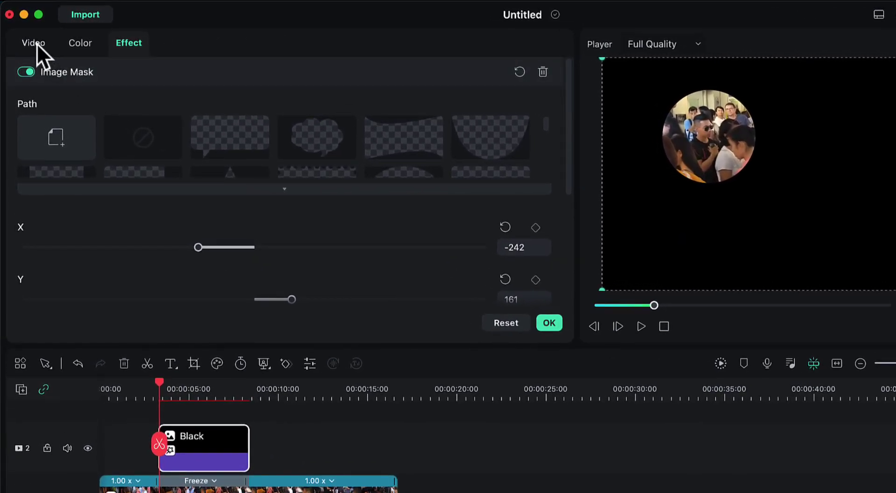
left_click(37, 44)
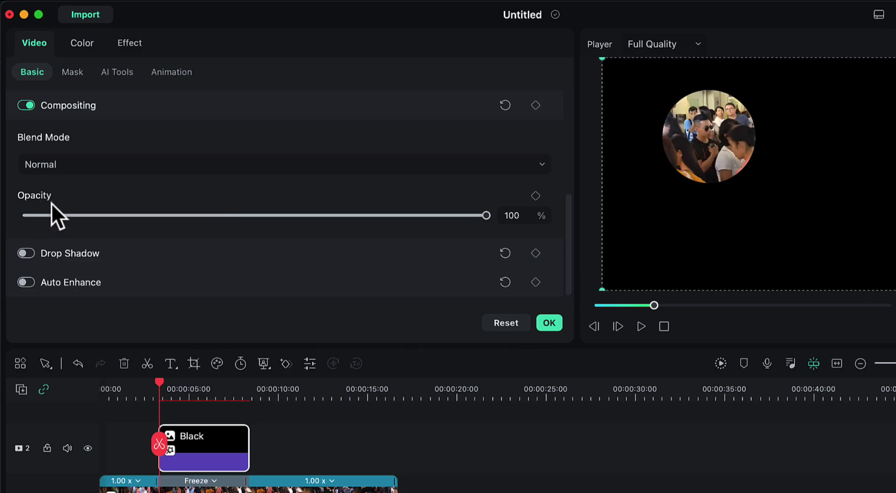
left_click_drag(527, 215, 378, 222)
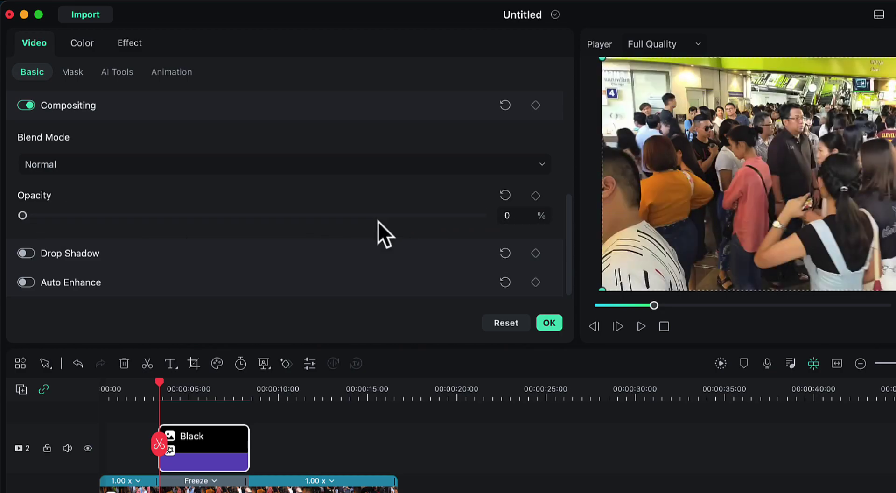
Keyframe the overlay opacity at 0, then raise it to 75% a little later.
left_click(536, 195)
left_click_drag(163, 443, 175, 445)
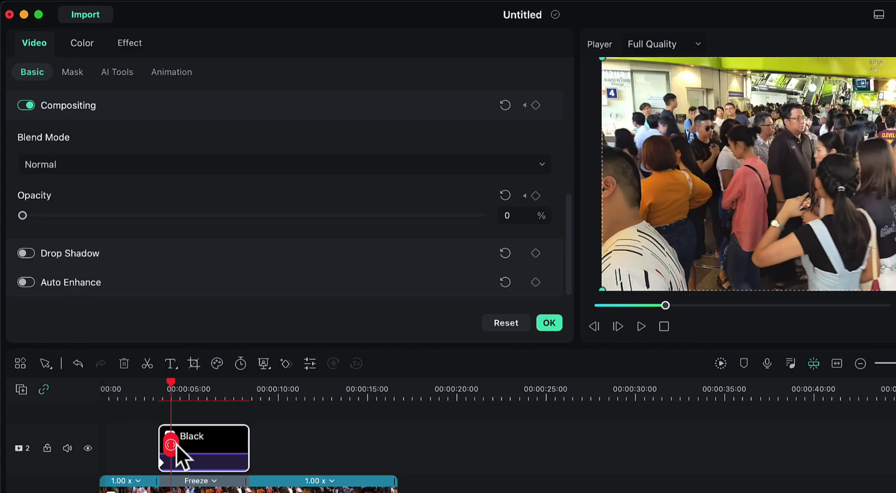
left_click_drag(24, 216, 370, 232)
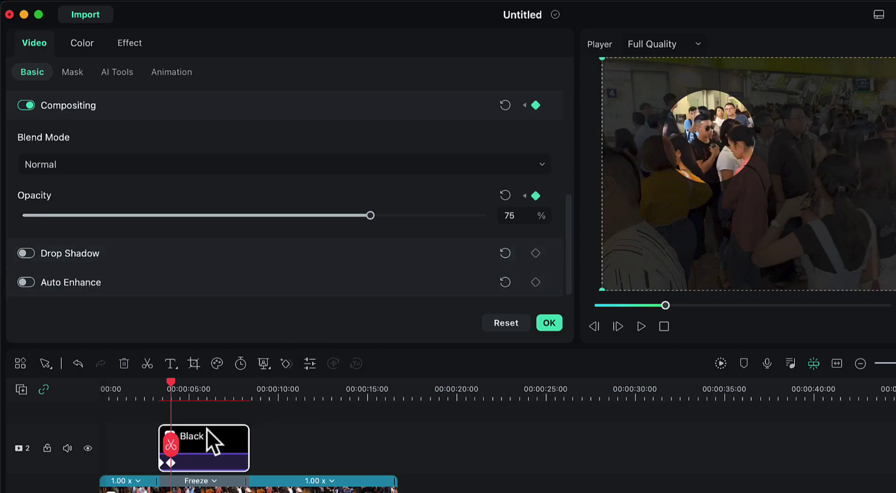
Add a keyframe near the clip's end and fade opacity back to 0 at 00:00:08:09.
left_click_drag(174, 449, 242, 448)
left_click(535, 196)
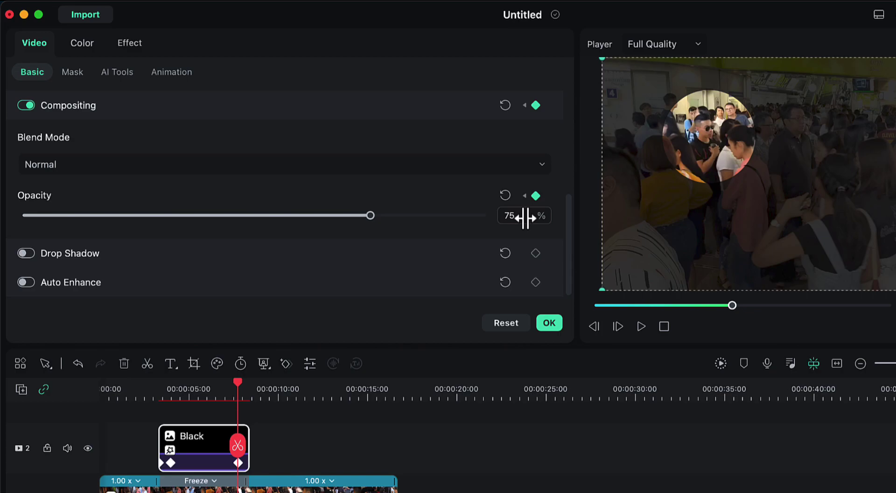
left_click_drag(237, 450, 248, 453)
left_click_drag(375, 216, 8, 219)
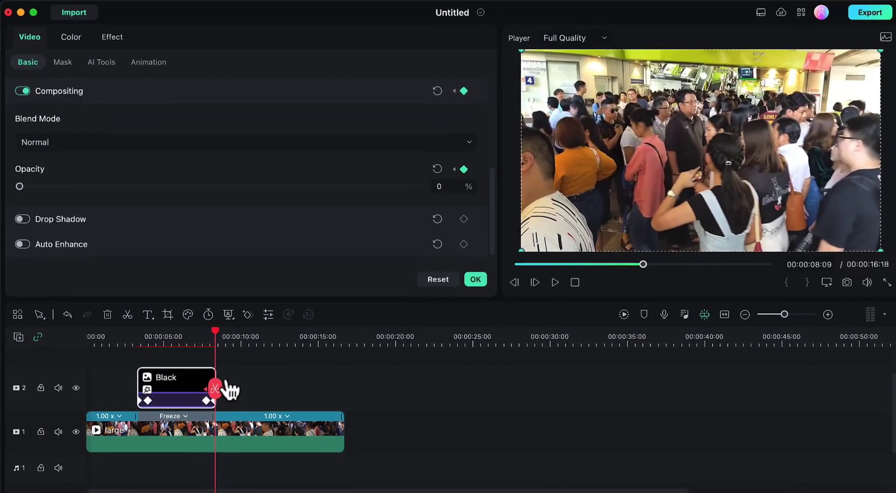
Play the video from 00:00 to about 10:02 to check the fade, then close the overlay settings.
left_click_drag(211, 395, 88, 386)
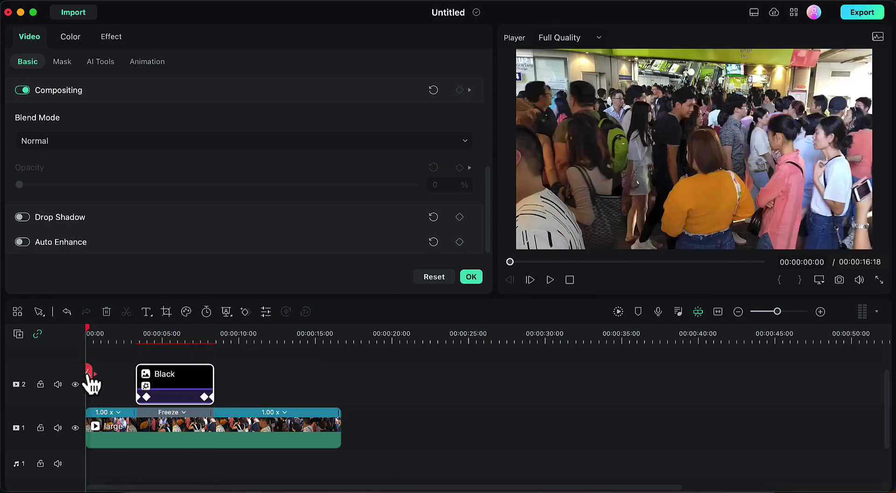
left_click(546, 279)
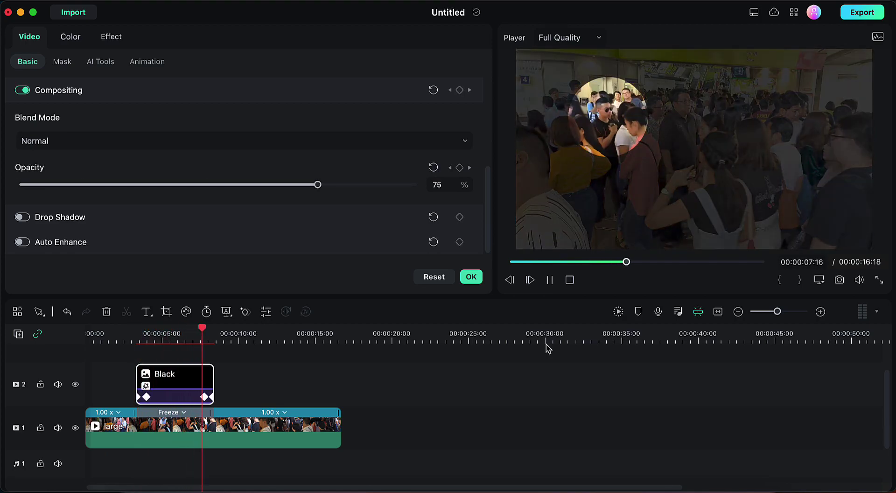
left_click(550, 280)
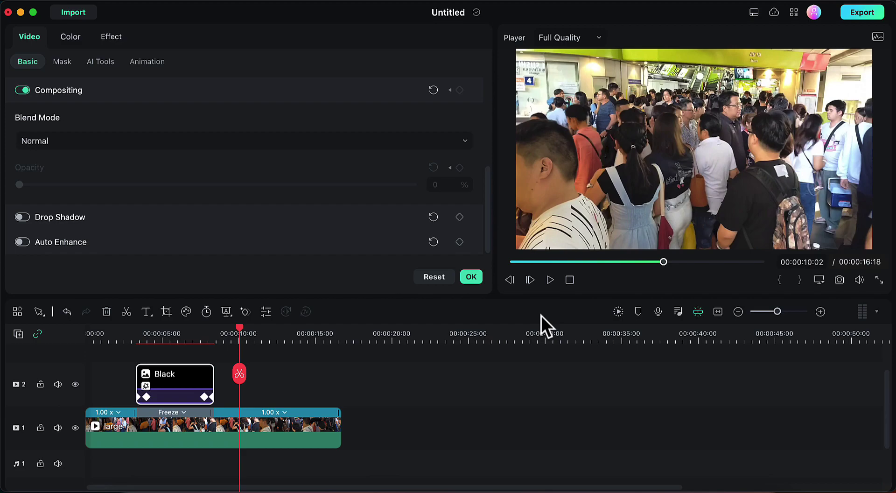
left_click(465, 278)
Place a Default Title on a new third track above the Black overlay.
left_click(162, 43)
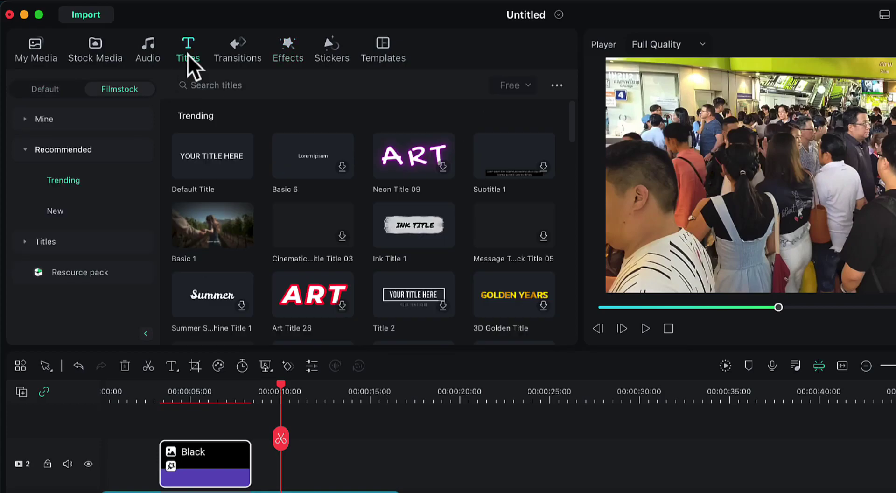
left_click(201, 159)
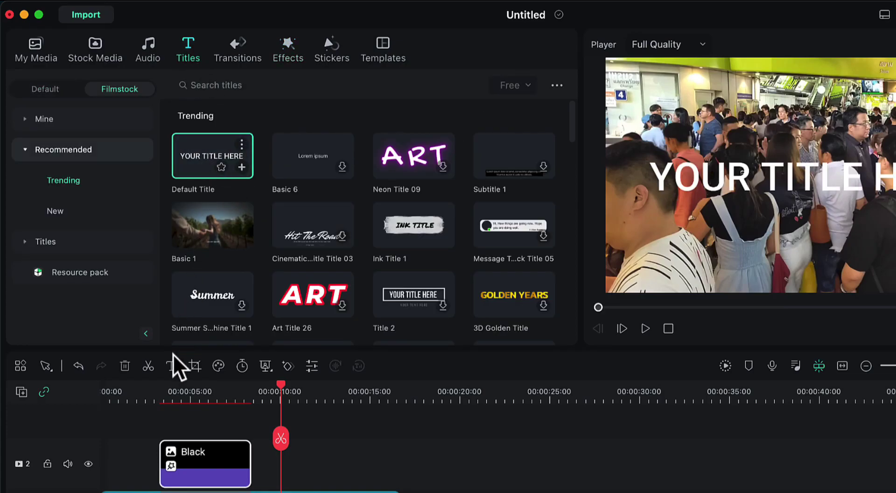
left_click_drag(212, 158, 156, 419)
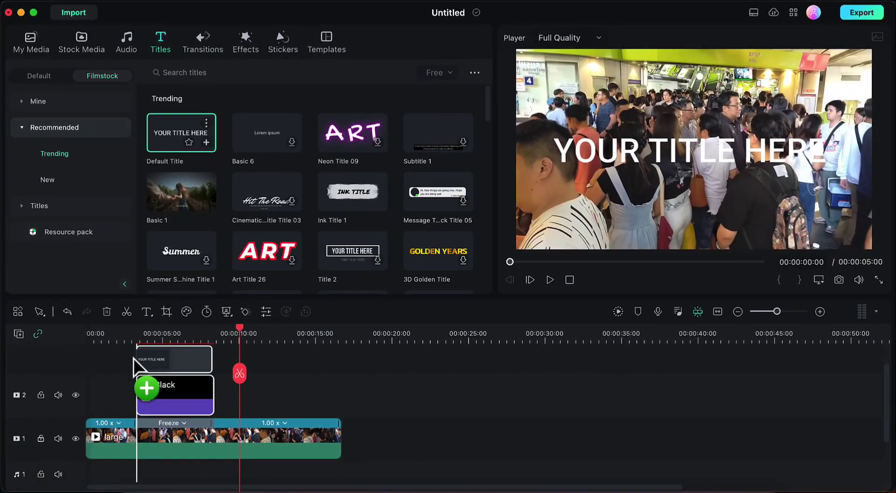
left_click_drag(134, 357, 133, 357)
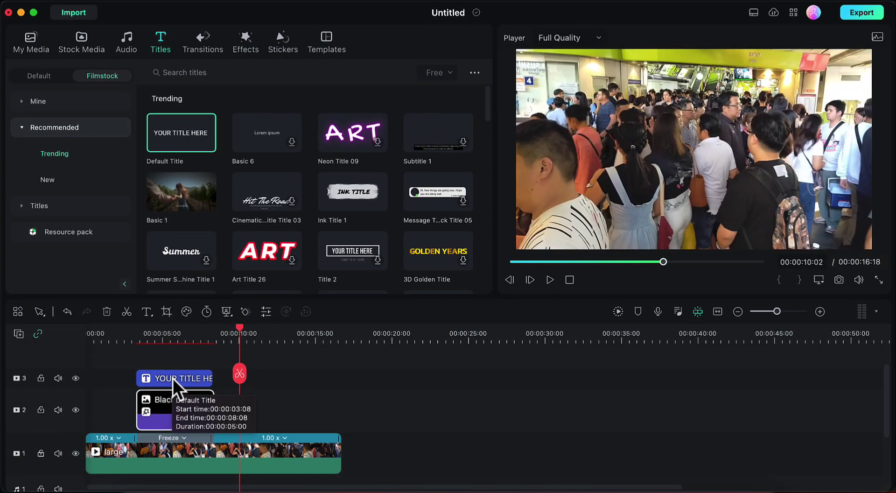
Trim the title to run from 00:00:03:08 to 00:00:07:07.
left_click(172, 377)
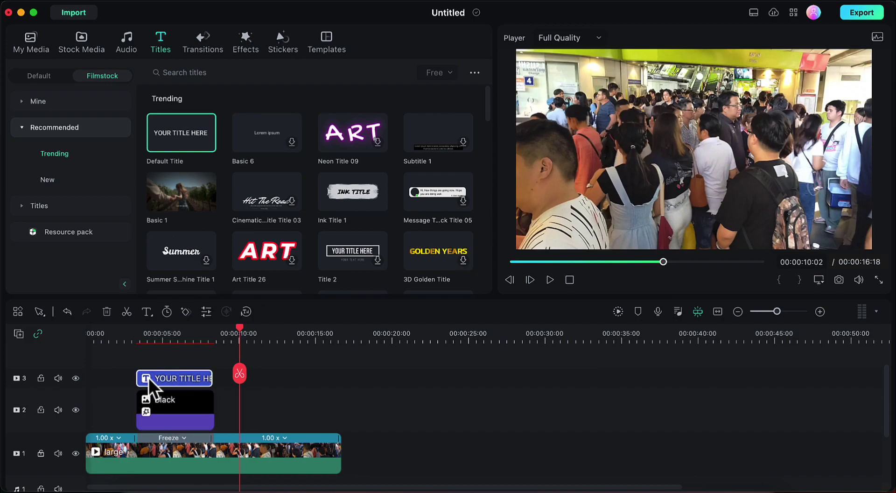
left_click_drag(137, 379, 140, 378)
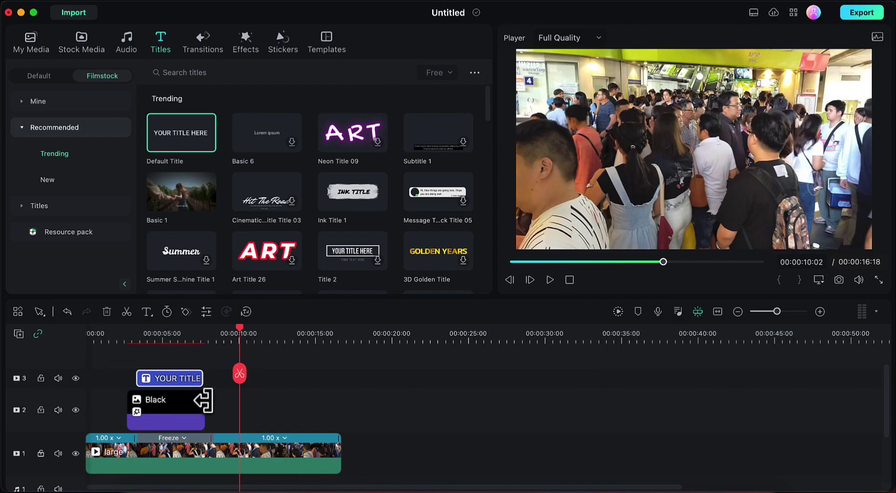
left_click_drag(199, 380, 196, 380)
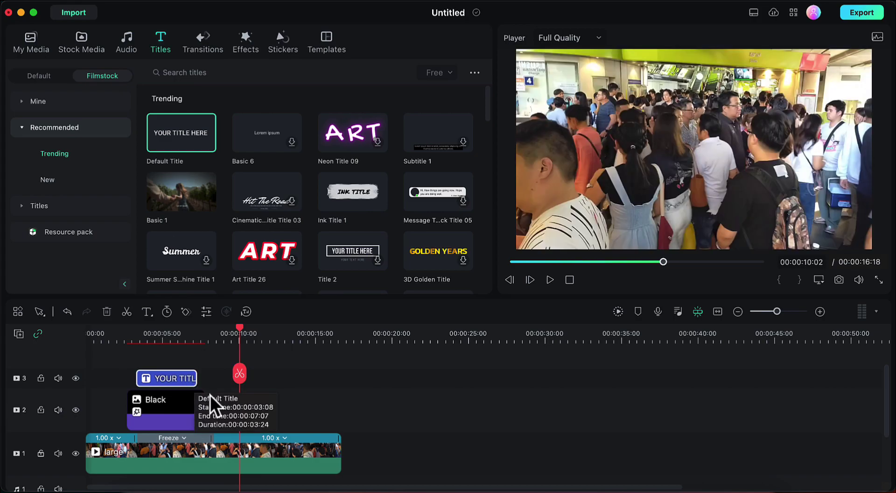
Replace the placeholder title text with 'AGENT CHO' over 'SPECIAL POLICE FORCE'.
double_click(177, 377)
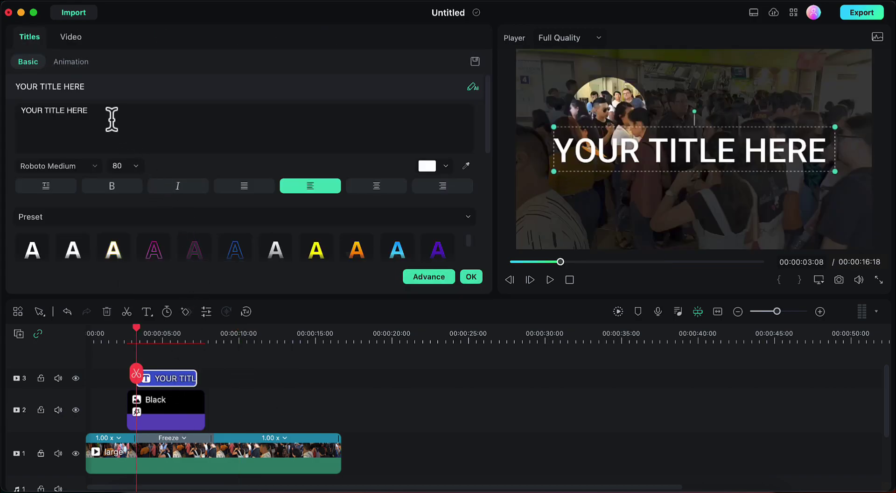
left_click(109, 117)
key("BackSpace")
key("BackSpace")
key("BackSpace")
key("BackSpace")
key("BackSpace")
key("BackSpace")
key("BackSpace")
key("BackSpace")
key("BackSpace")
key("BackSpace")
key("BackSpace")
key("BackSpace")
key("BackSpace")
key("BackSpace")
key("BackSpace")
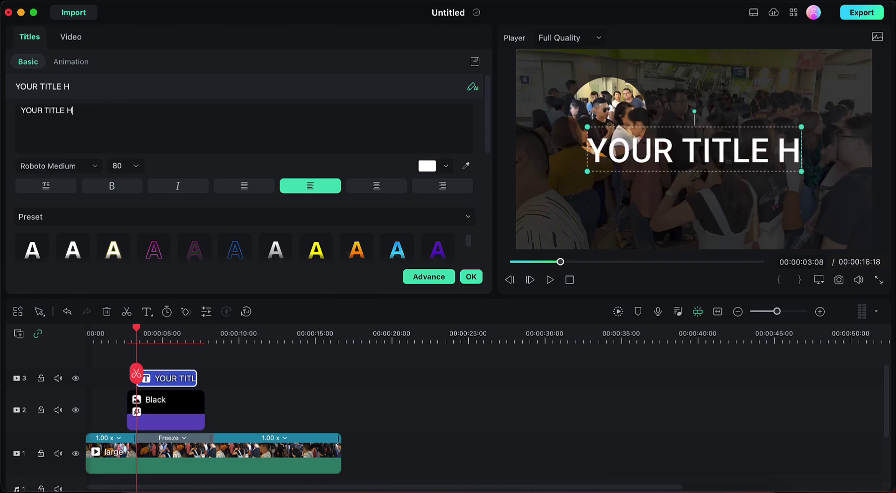
type("AGENT CHO")
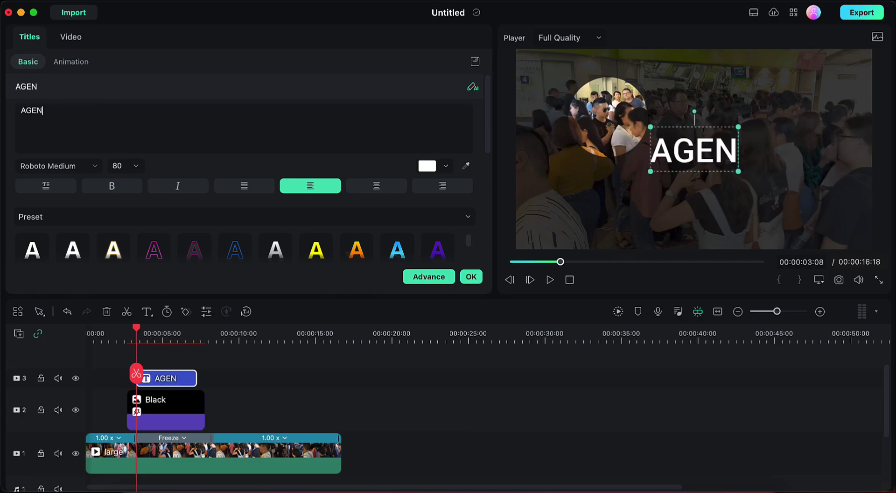
key("Return")
type("S")
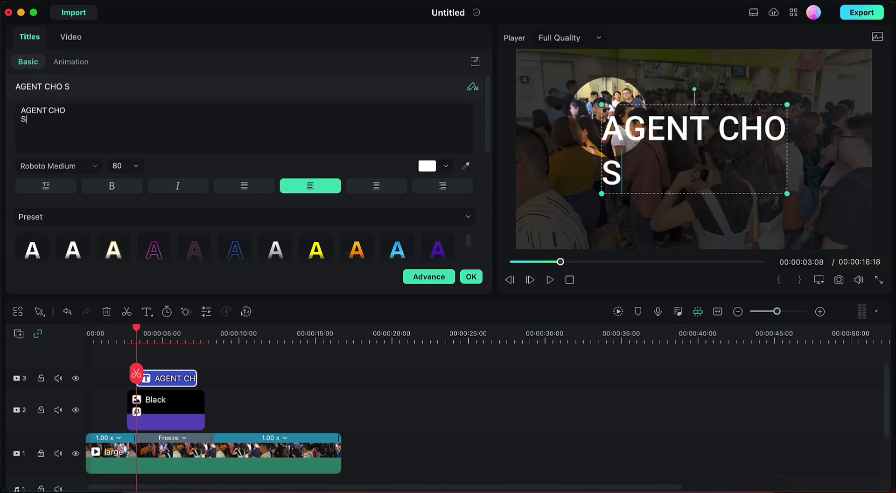
type("PECIAL P")
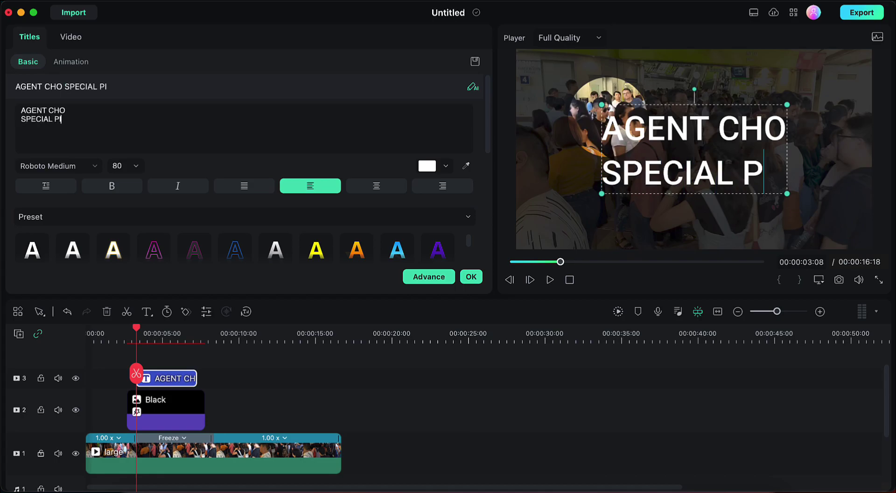
type("OLICE F")
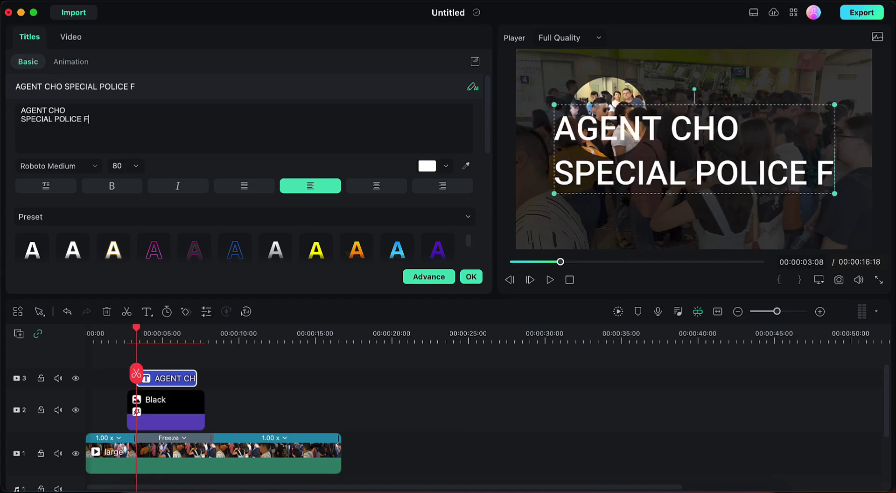
type("ORCE")
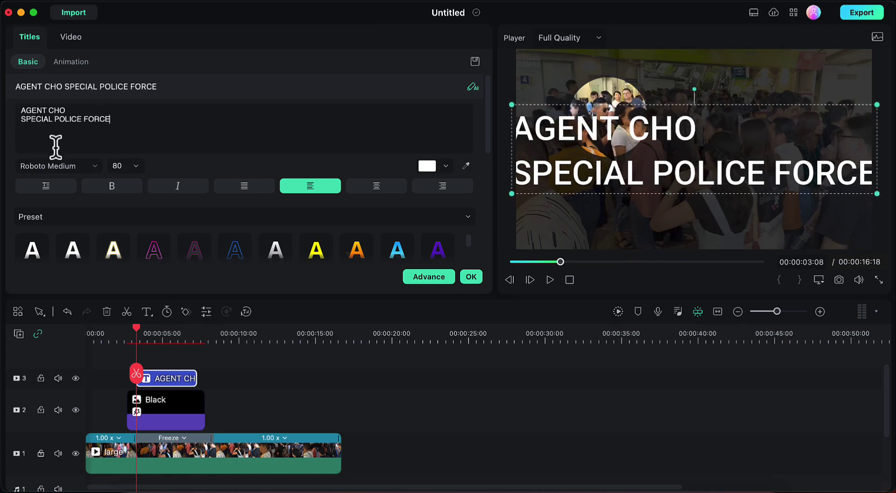
Set the title's font size to 30 and apply the white, blue-glow preset.
left_click(137, 166)
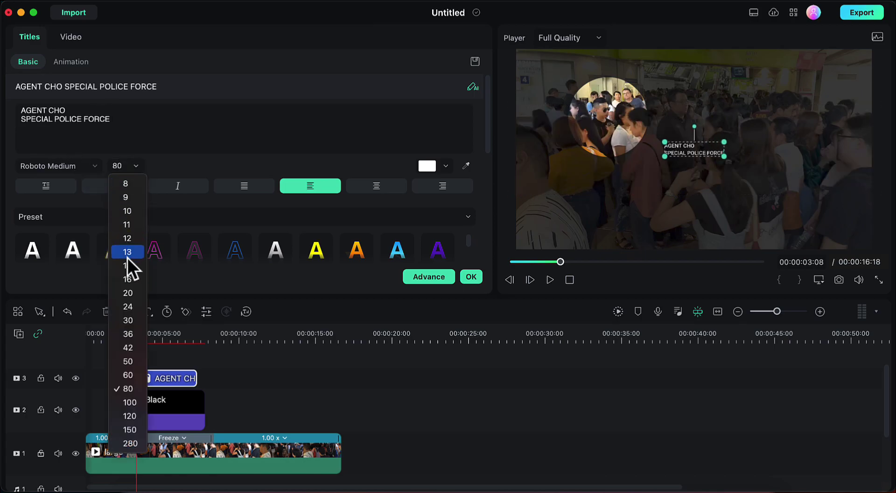
left_click(132, 314)
scroll(452, 248, "down", 4)
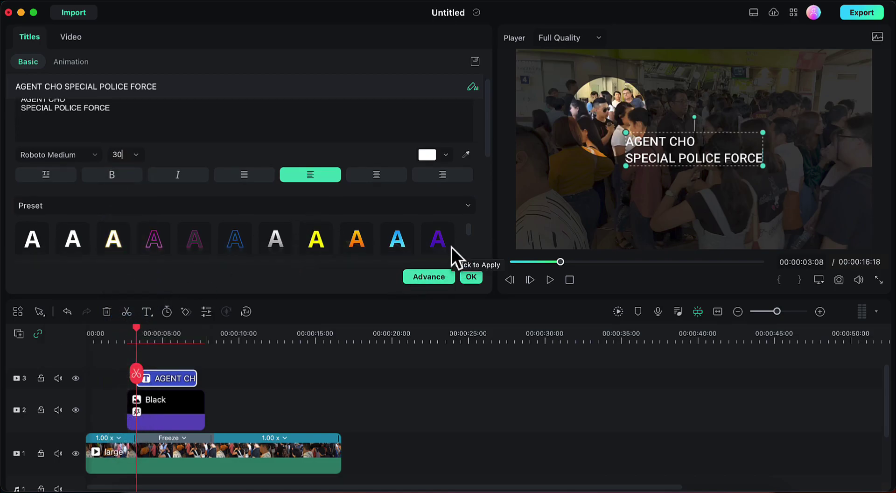
scroll(467, 159, "down", 5)
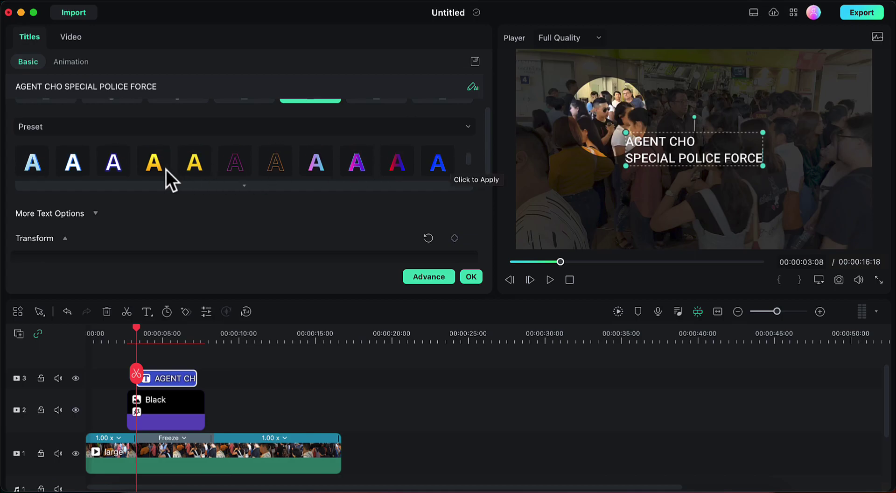
left_click(113, 163)
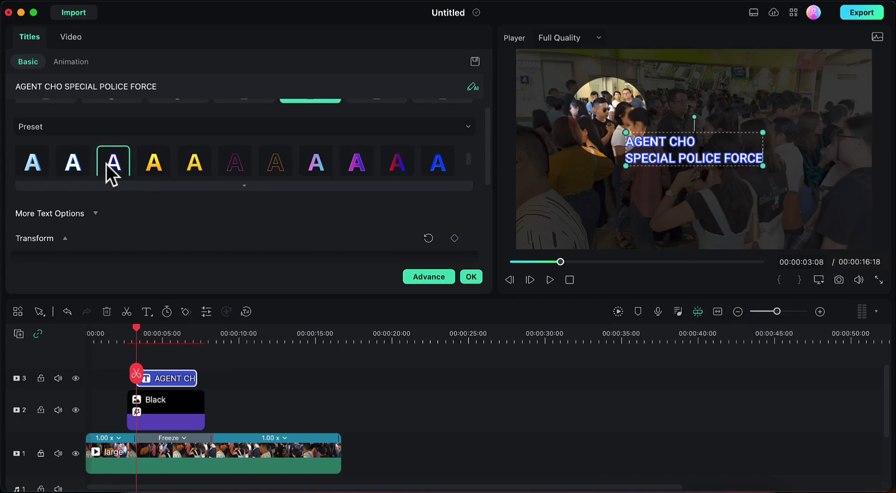
In the advanced title editor, add the Type Writer animation stretched to the clip's end.
left_click(432, 276)
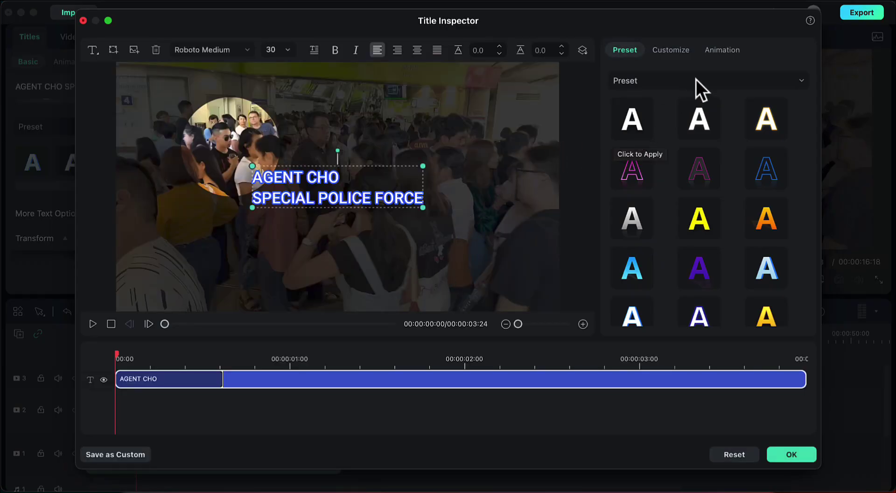
left_click(717, 50)
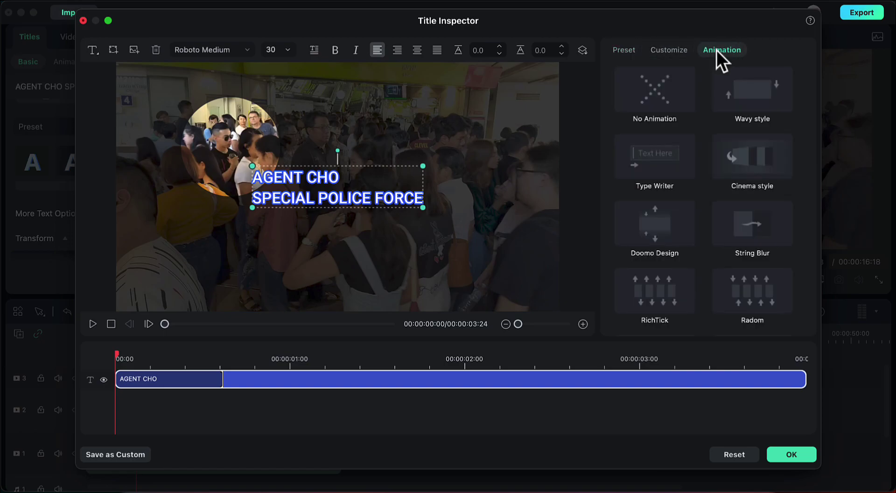
left_click(674, 163)
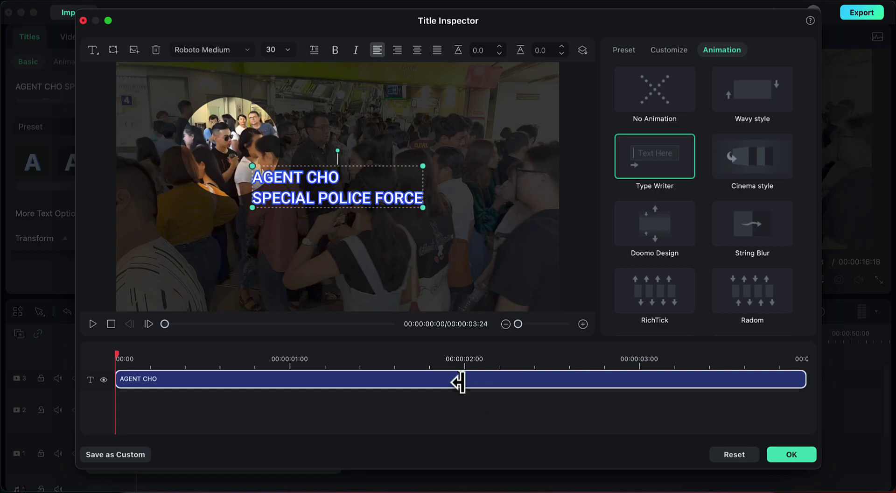
mouse_move(461, 380)
left_mouse_down()
mouse_move(796, 397)
mouse_move(810, 410)
left_mouse_up()
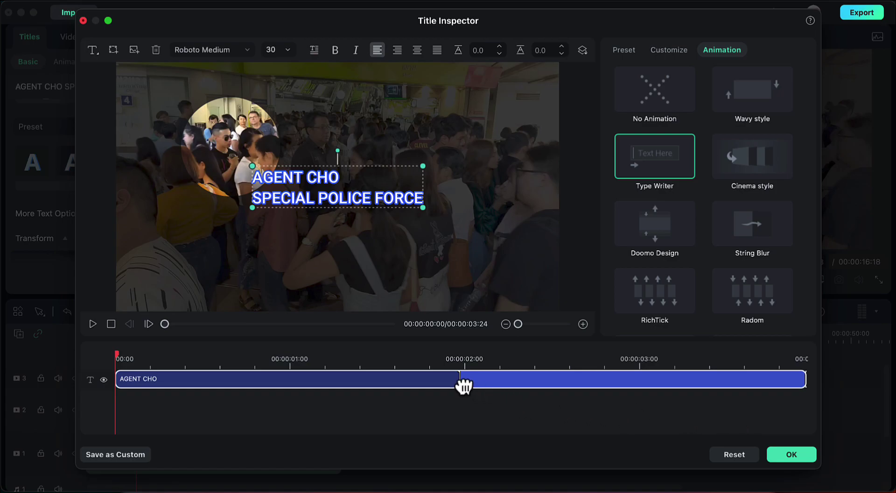
left_click_drag(461, 380, 818, 395)
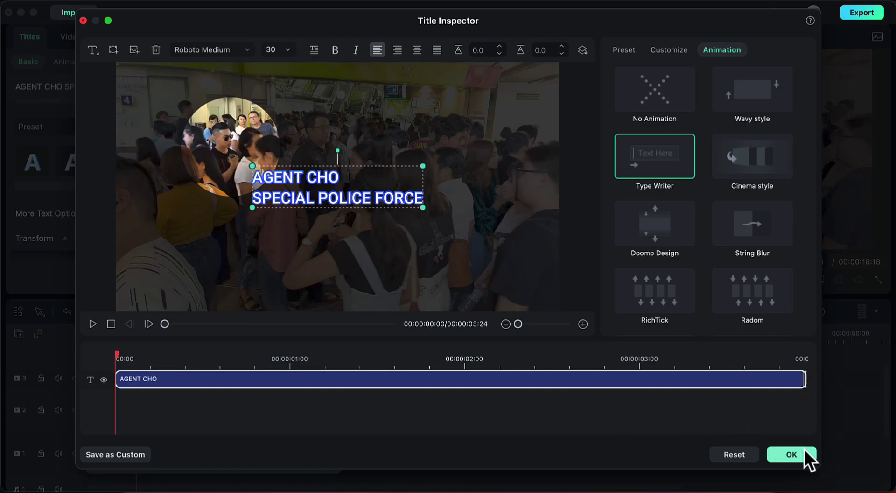
left_click(803, 450)
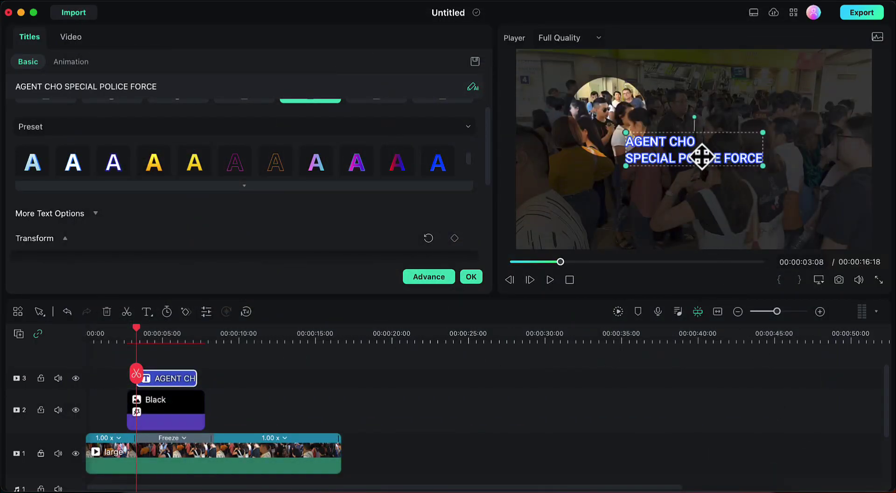
Move the title to the top of the frame, confirm it, and show My Media.
left_click_drag(701, 155, 732, 82)
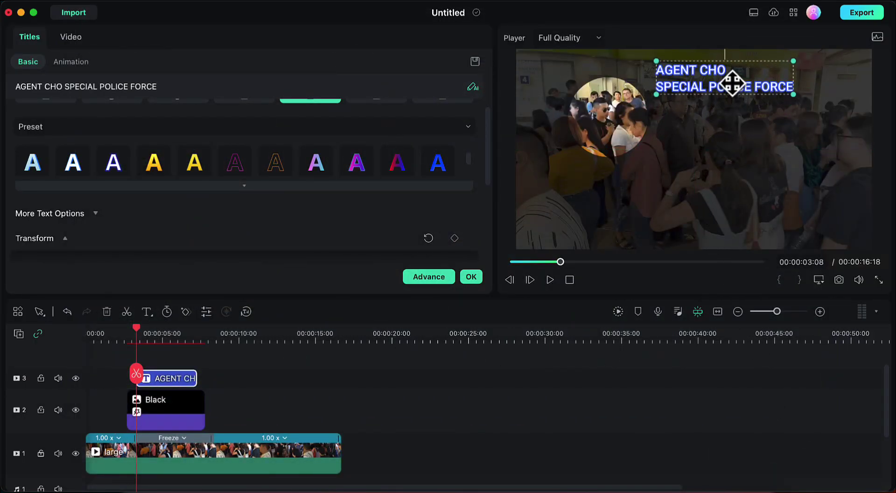
left_click(471, 277)
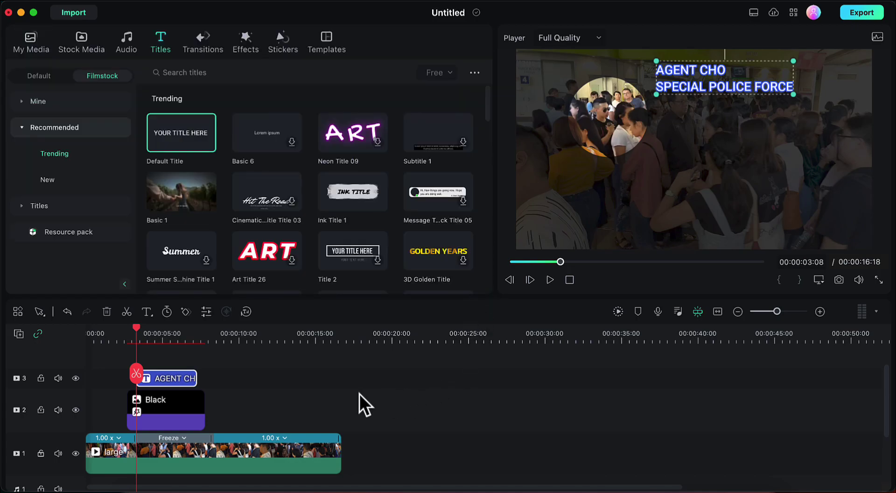
scroll(356, 392, "up", 1)
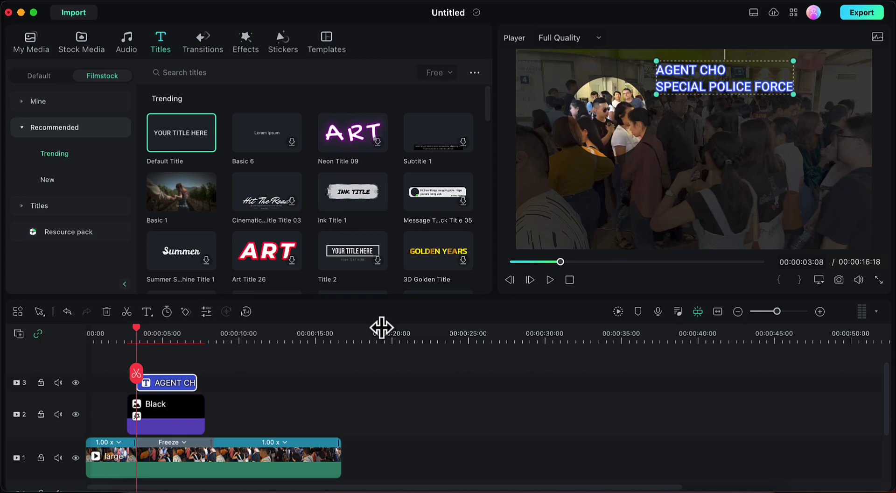
left_click(37, 45)
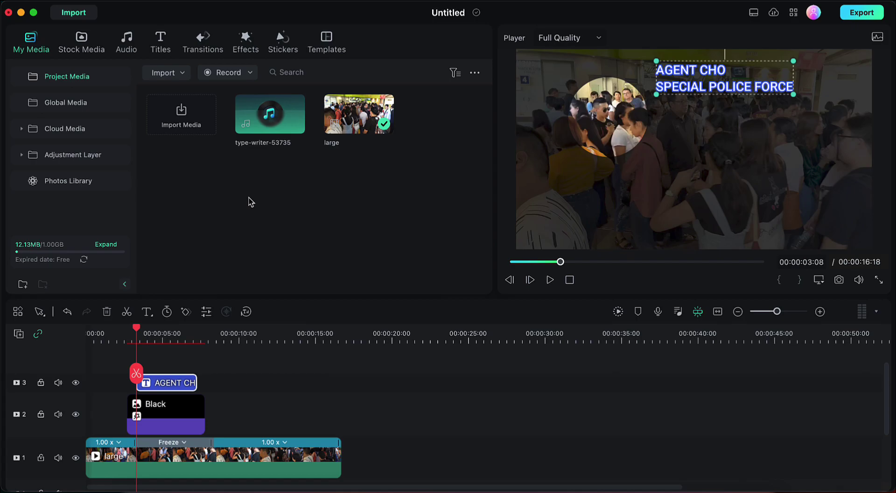
Place the type-writer-53735 sound on the audio track where the title starts.
mouse_move(253, 128)
left_click(262, 150)
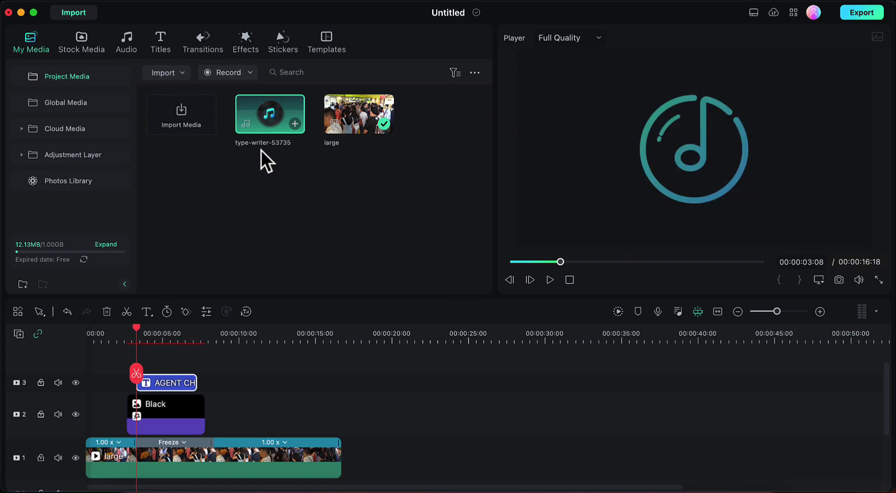
left_click_drag(265, 122, 203, 483)
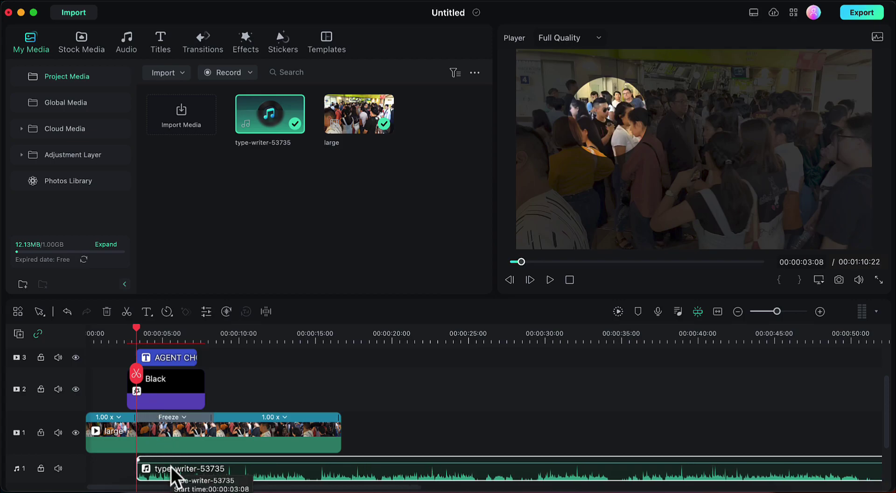
Split the sound at 00:00:07:06, delete the leftover part, and play from the start.
left_click(165, 357)
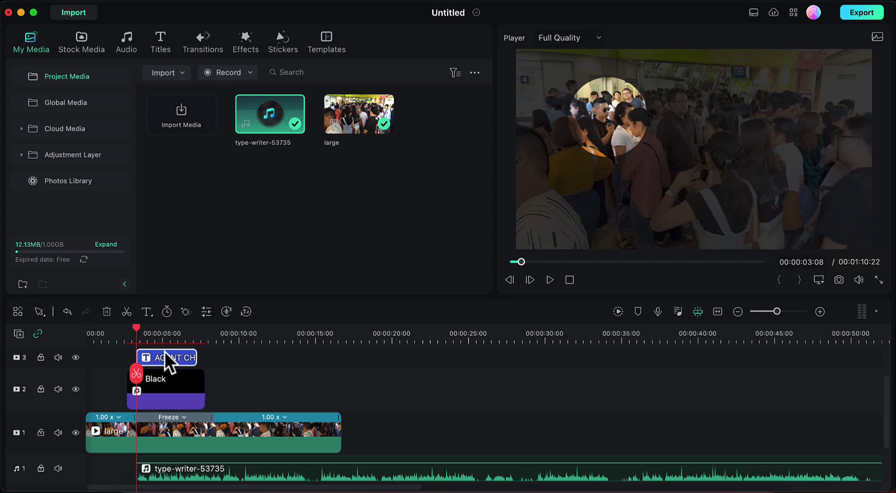
left_click(180, 473)
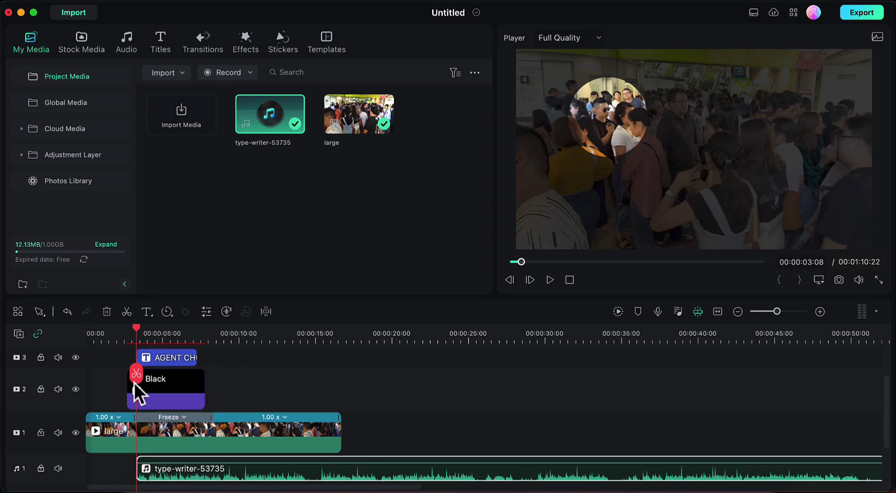
left_click_drag(134, 376, 194, 393)
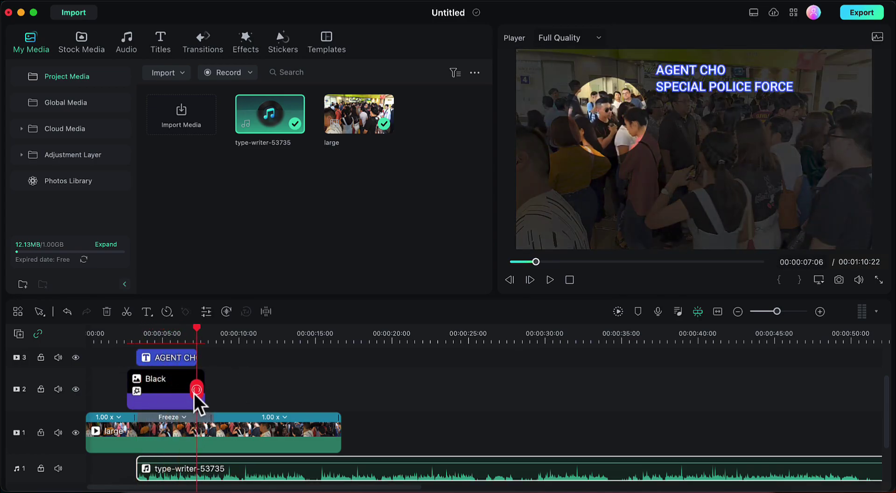
left_click(196, 389)
key("Delete")
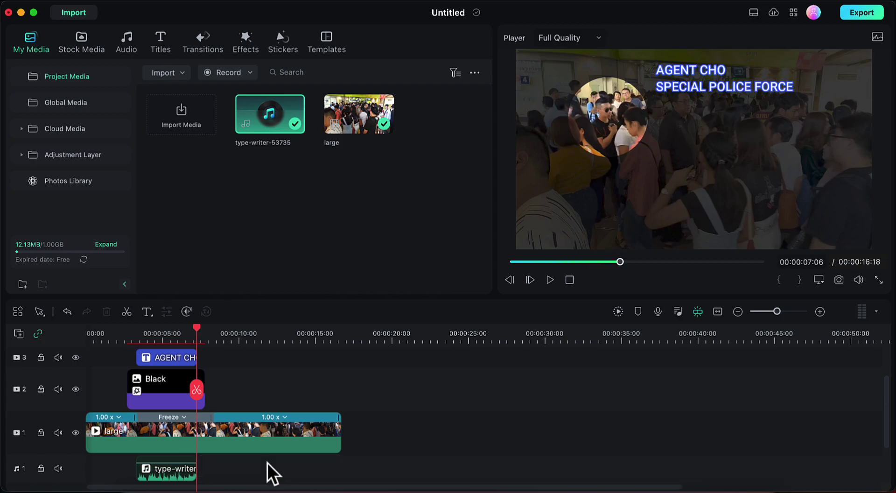
left_click_drag(195, 393, 89, 395)
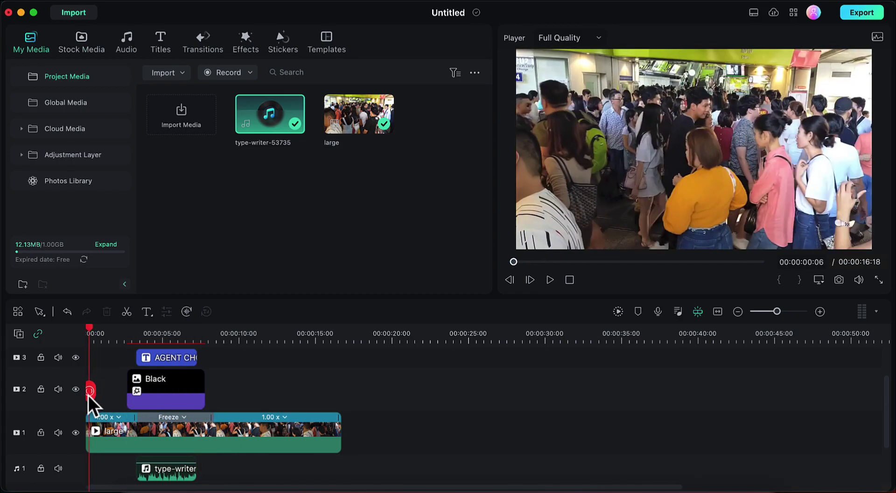
left_click(550, 280)
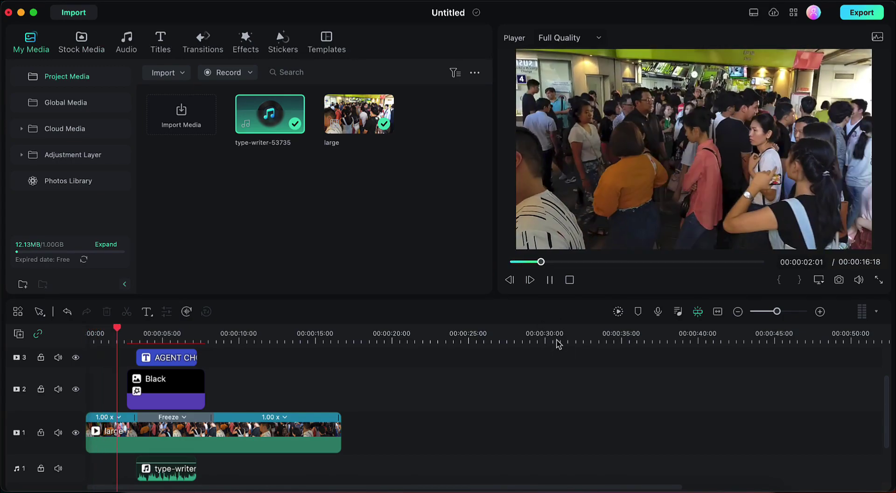